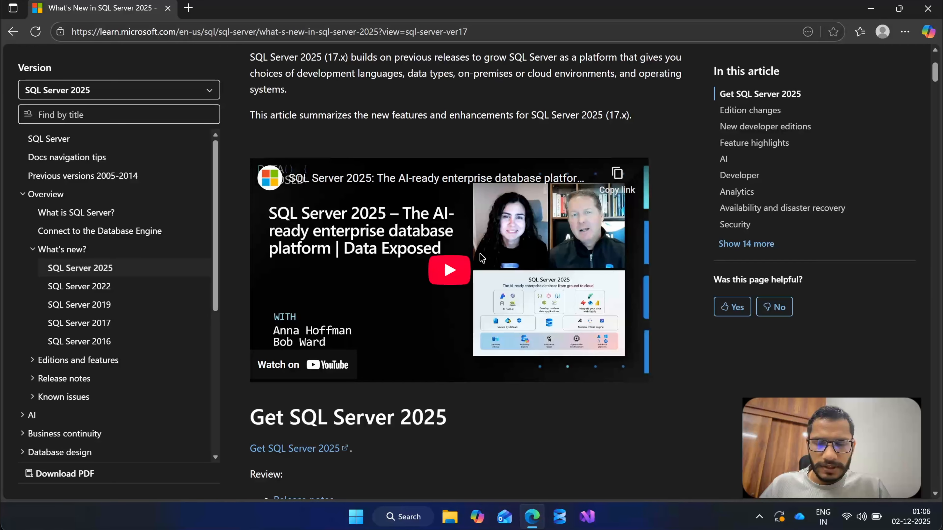
Read the What's New in SQL Server 2025 article's sections on edition changes and new developer editions.
scroll(482, 257, down, 5)
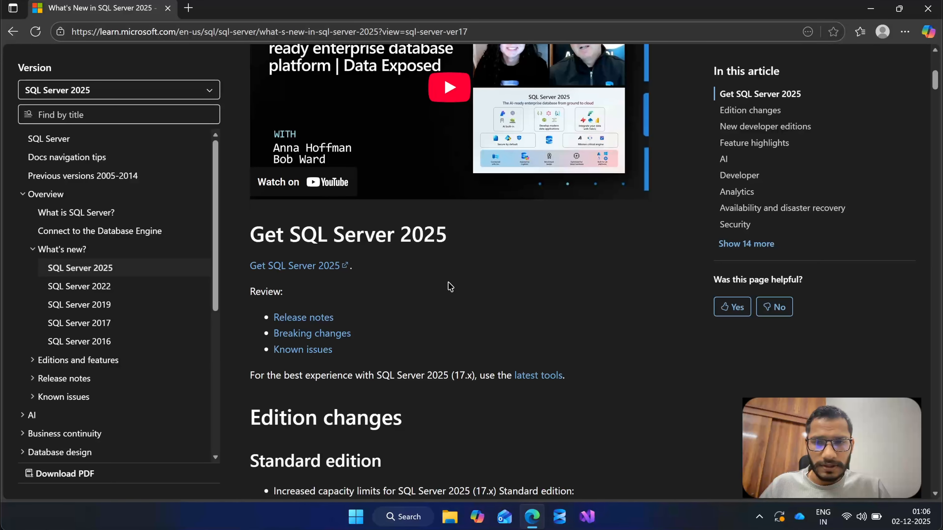
scroll(449, 286, down, 1)
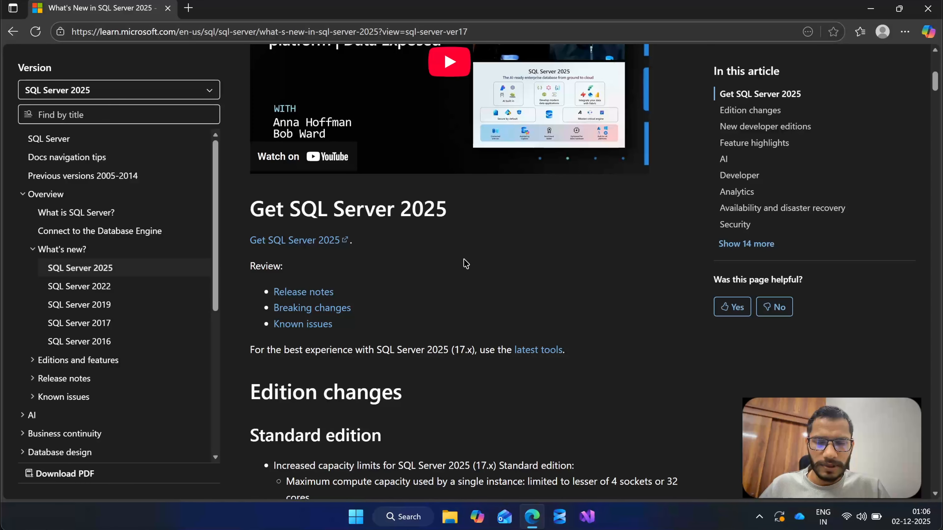
scroll(465, 264, down, 1)
scroll(506, 259, down, 3)
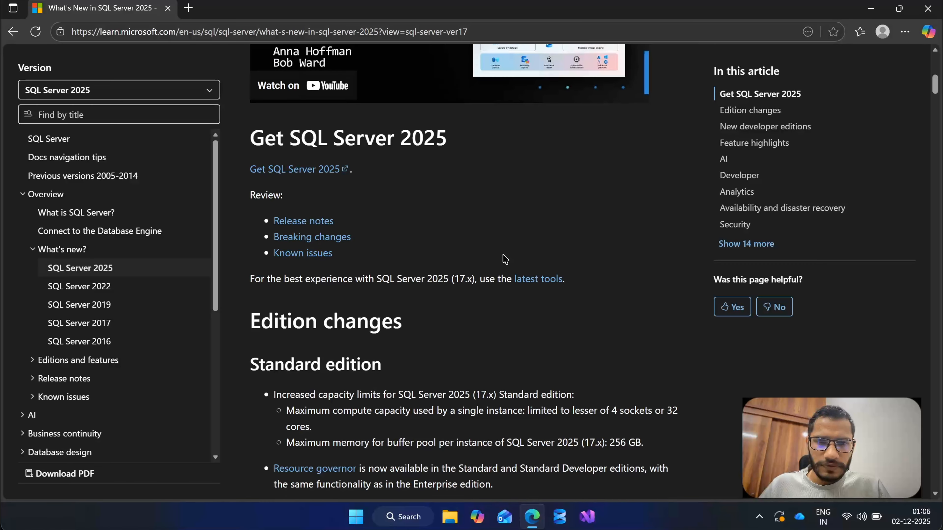
scroll(426, 233, down, 1)
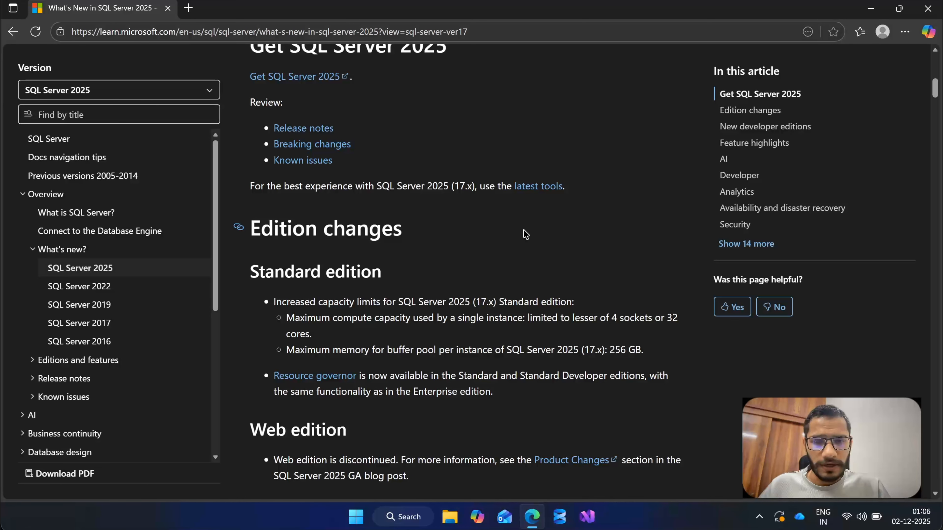
scroll(438, 265, down, 5)
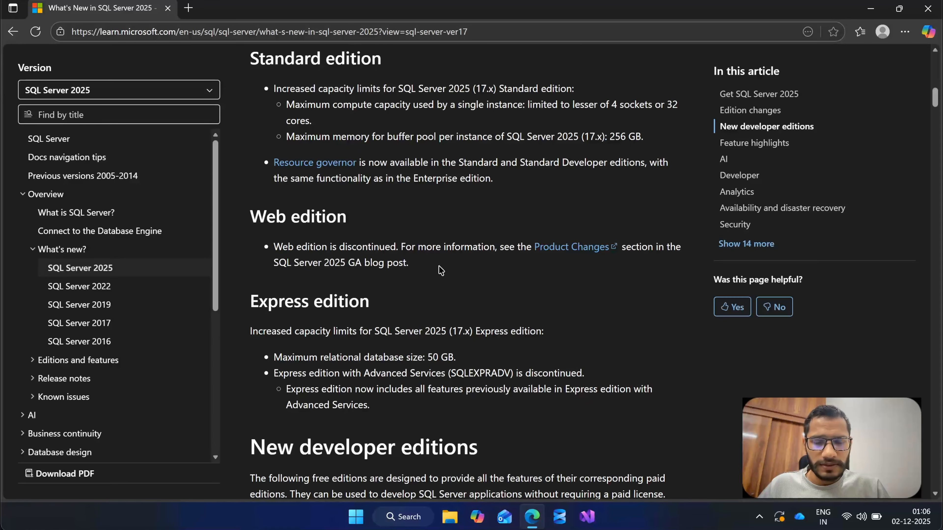
scroll(438, 265, down, 1)
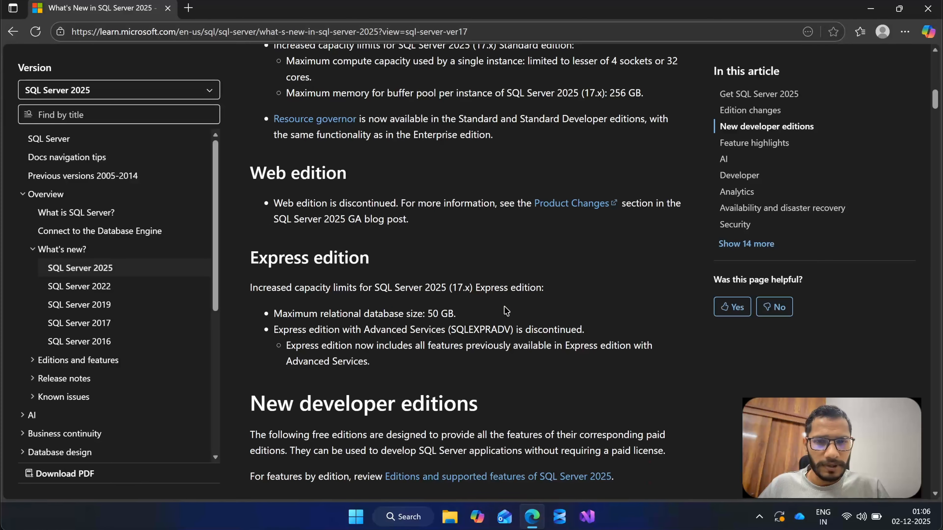
scroll(503, 305, down, 1)
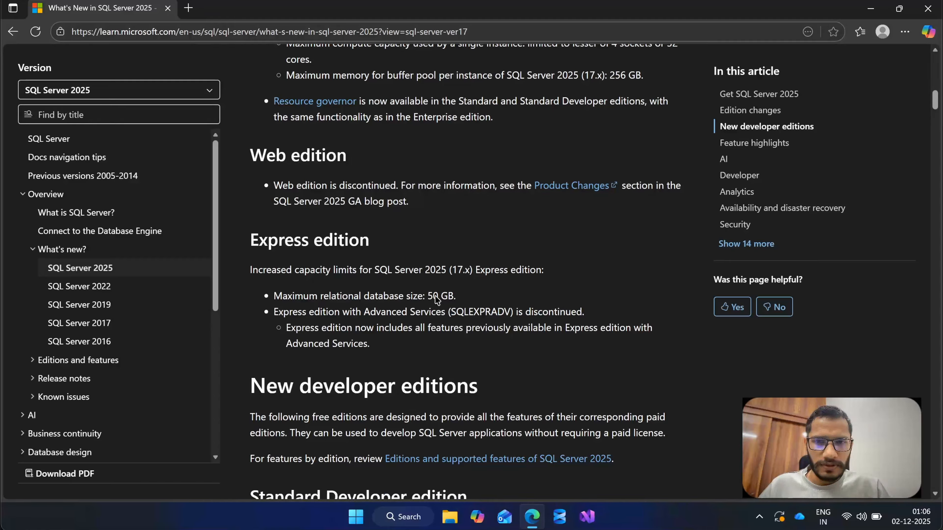
scroll(445, 286, down, 1)
scroll(450, 280, down, 8)
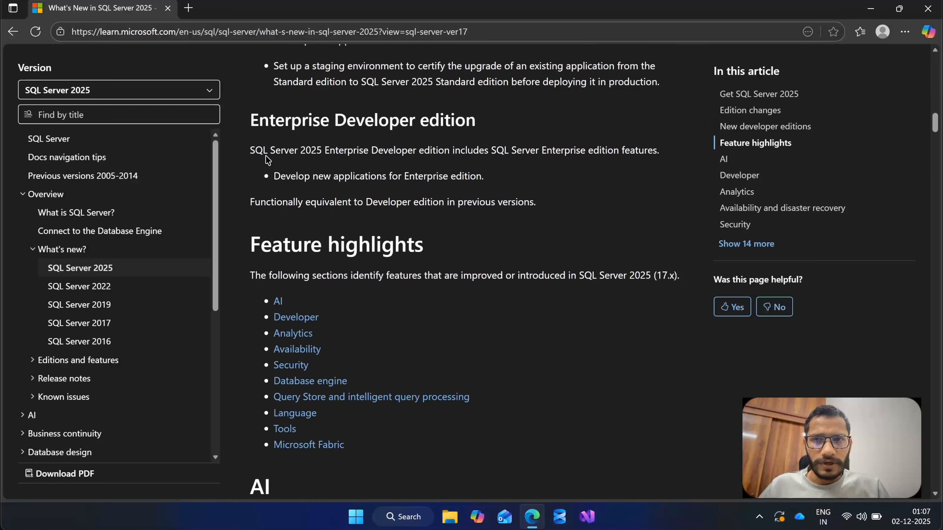
Open the Kingfisher Tech Tips article on SQL Server 2025 in a new tab and review its Standard Edition limits table.
click(189, 8)
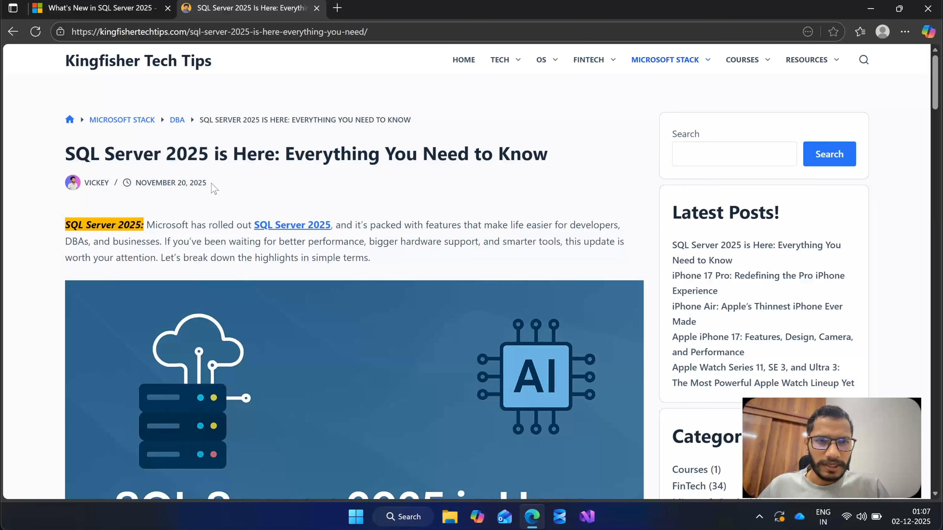
scroll(331, 251, down, 10)
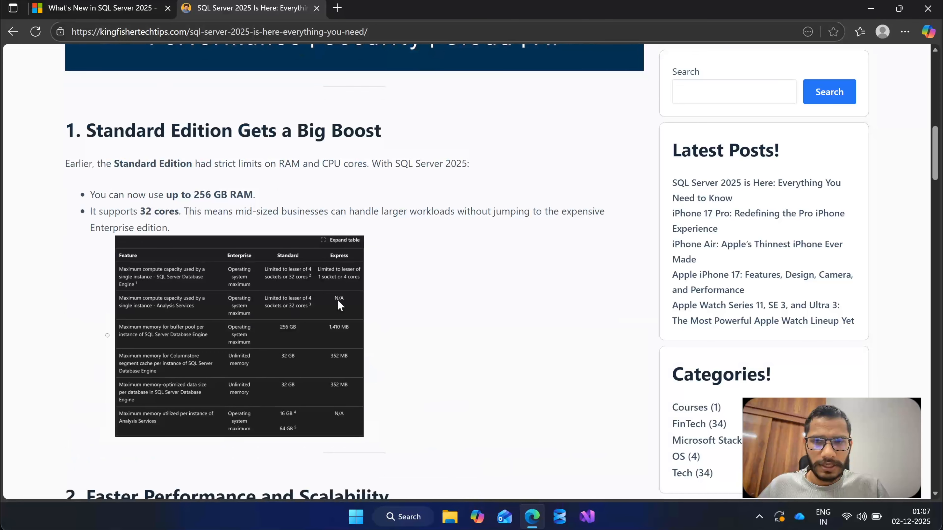
scroll(339, 305, down, 10)
scroll(391, 208, down, 3)
scroll(392, 209, up, 10)
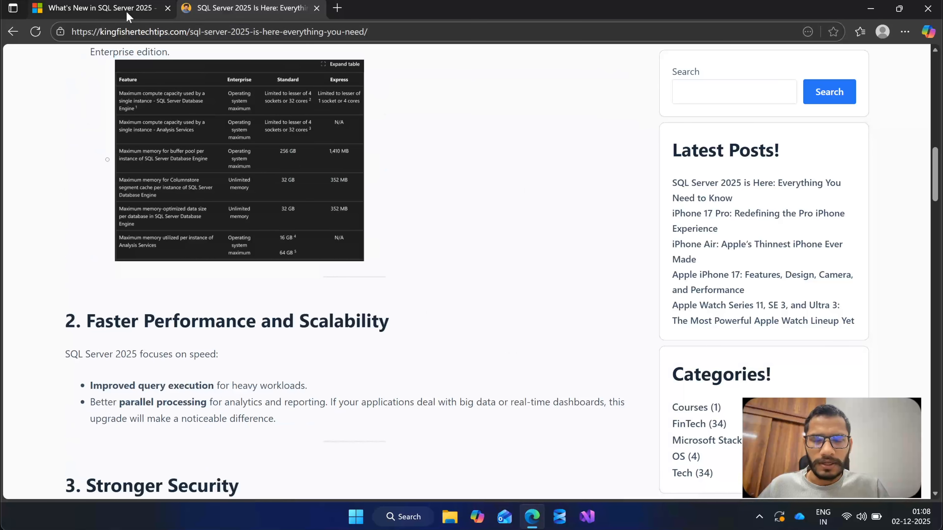
scroll(261, 122, up, 10)
Return to the Microsoft Learn article and review the Standard and Enterprise Developer editions down to Feature highlights.
click(129, 8)
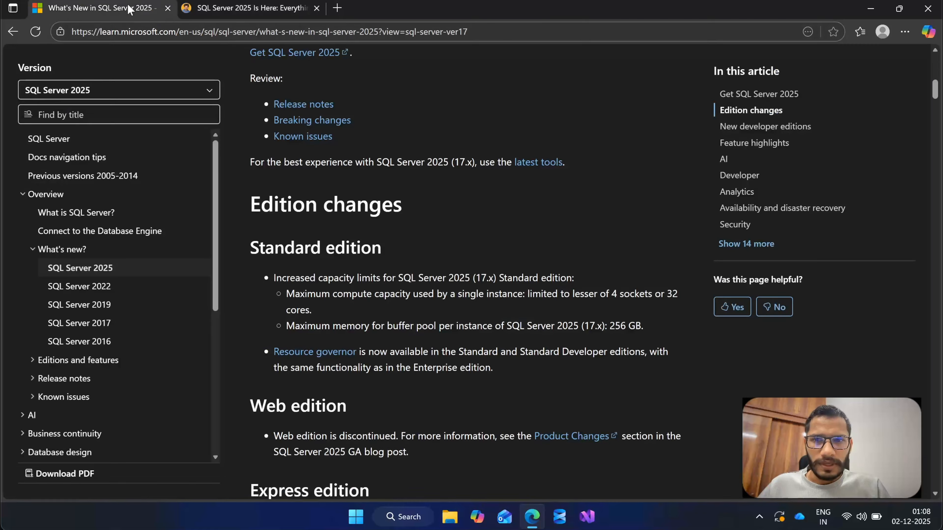
scroll(418, 247, down, 5)
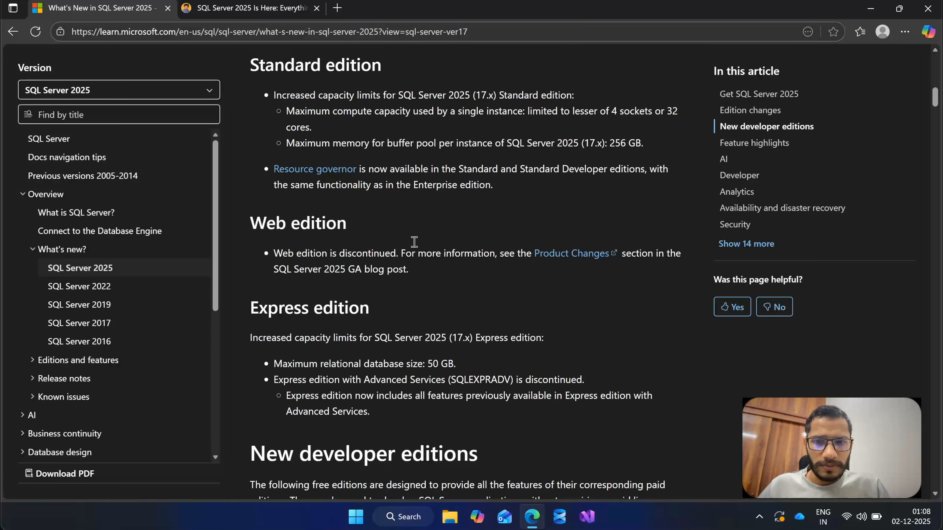
scroll(419, 245, down, 10)
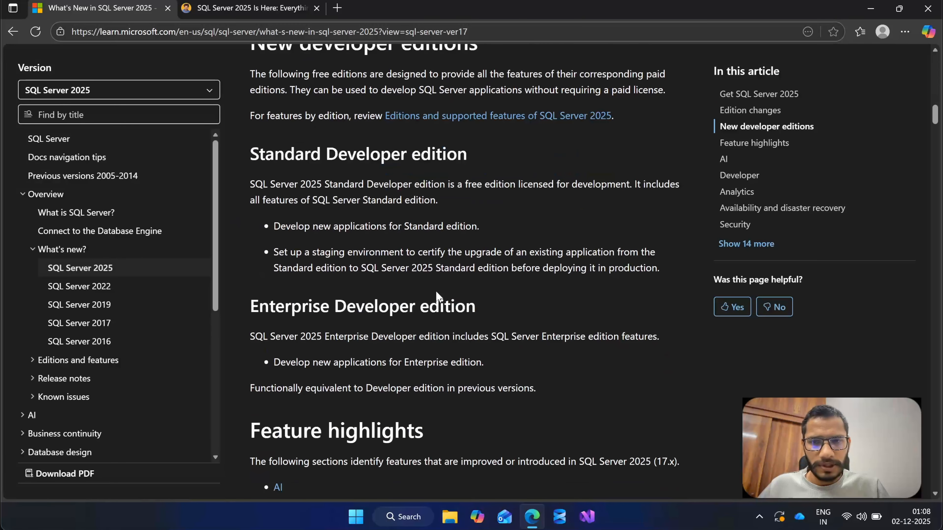
scroll(436, 296, down, 1)
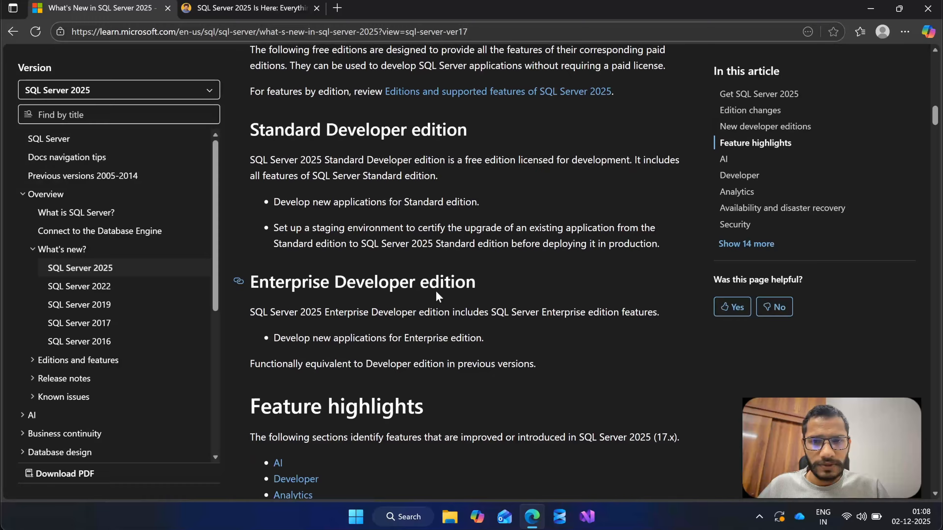
scroll(436, 292, down, 7)
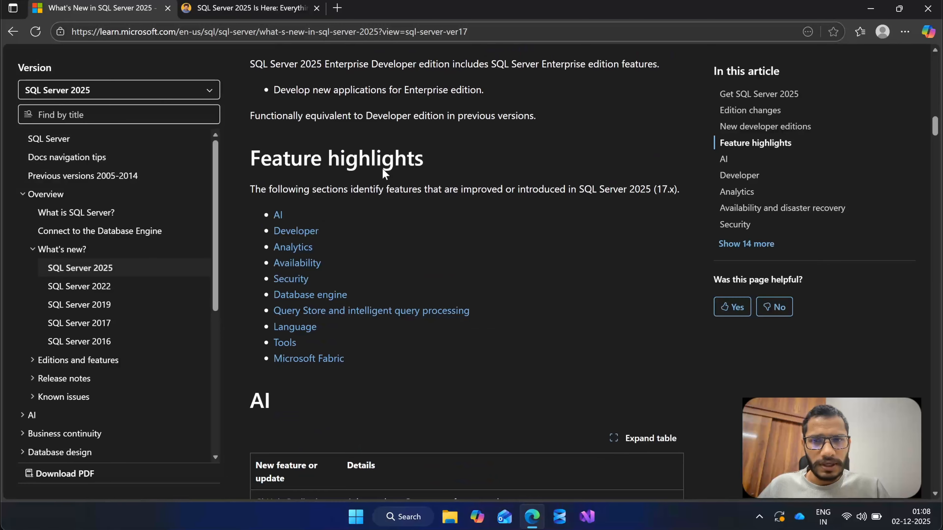
Highlight the Feature highlights heading and its list of feature areas, from AI to Microsoft Fabric, for reading.
triple_click(344, 156)
click(423, 237)
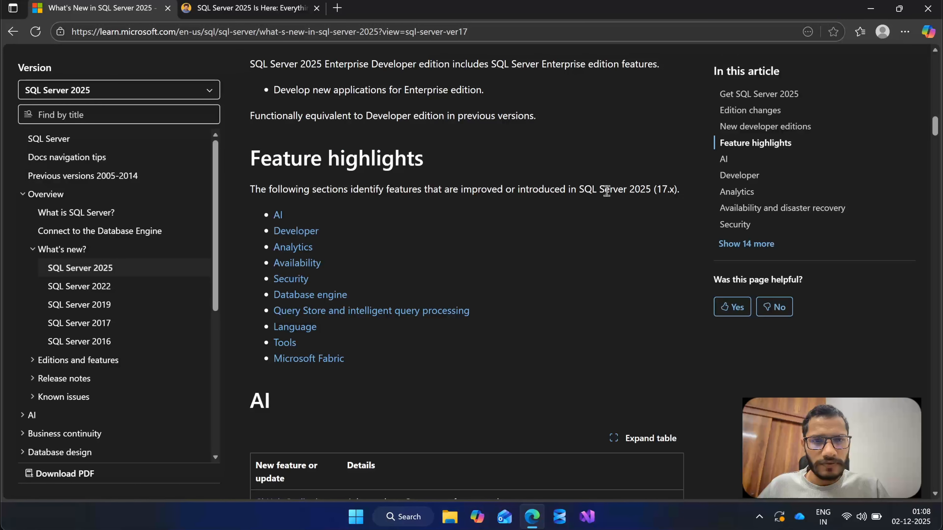
drag(363, 366, 263, 216)
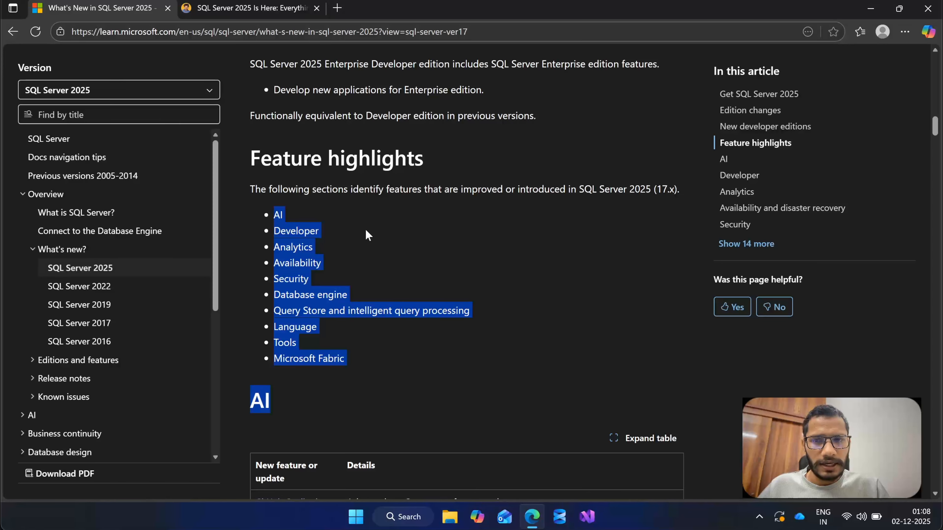
click(407, 241)
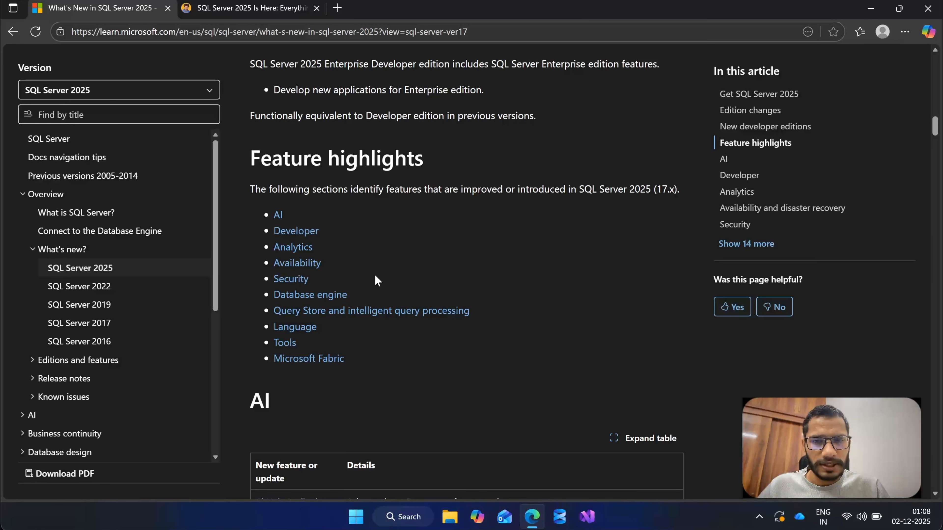
drag(363, 364, 274, 214)
click(448, 204)
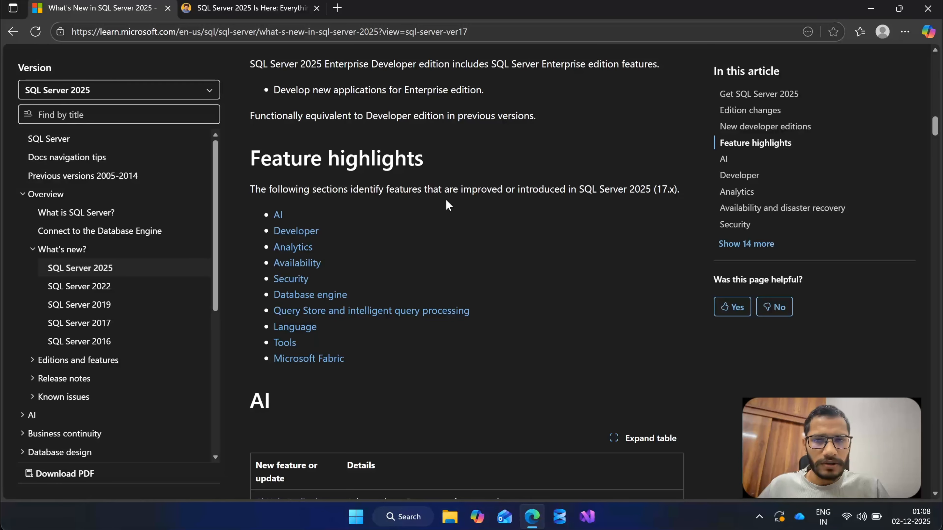
Skim the article's AI and Developer feature tables, and go back to the Get SQL Server 2025 section.
scroll(421, 225, down, 1)
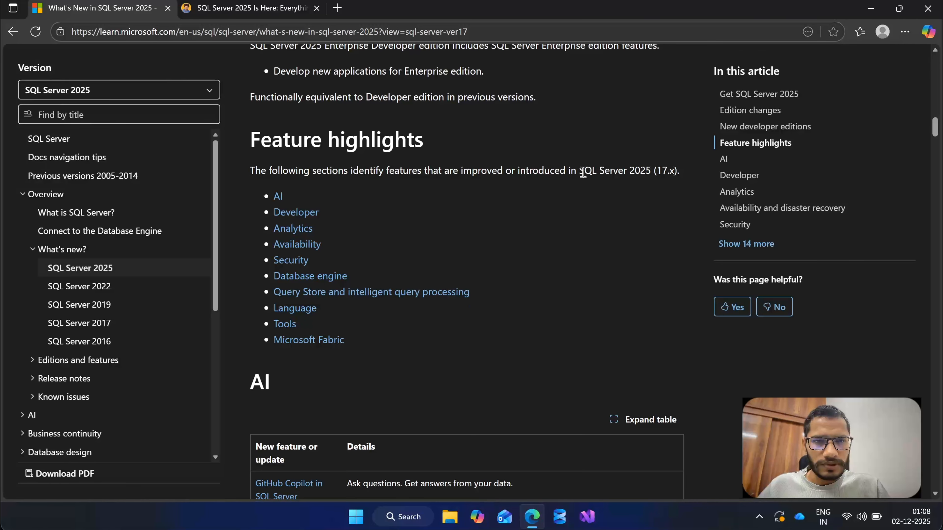
scroll(435, 203, down, 10)
scroll(446, 249, up, 14)
scroll(446, 248, up, 13)
scroll(402, 188, down, 7)
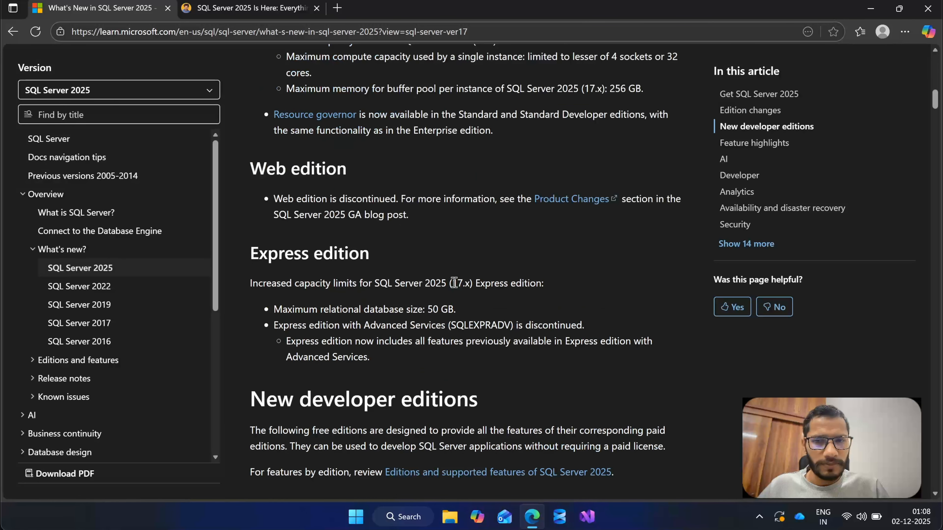
scroll(453, 287, down, 12)
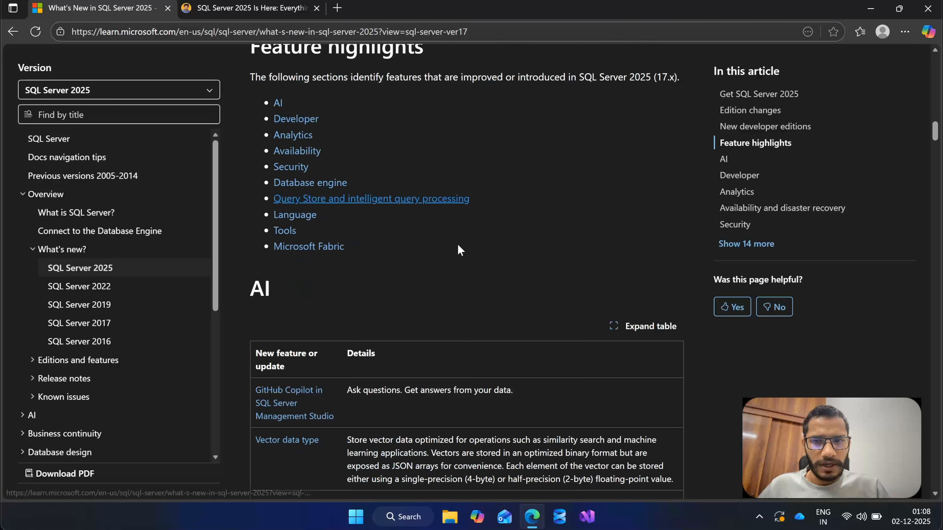
scroll(457, 250, down, 15)
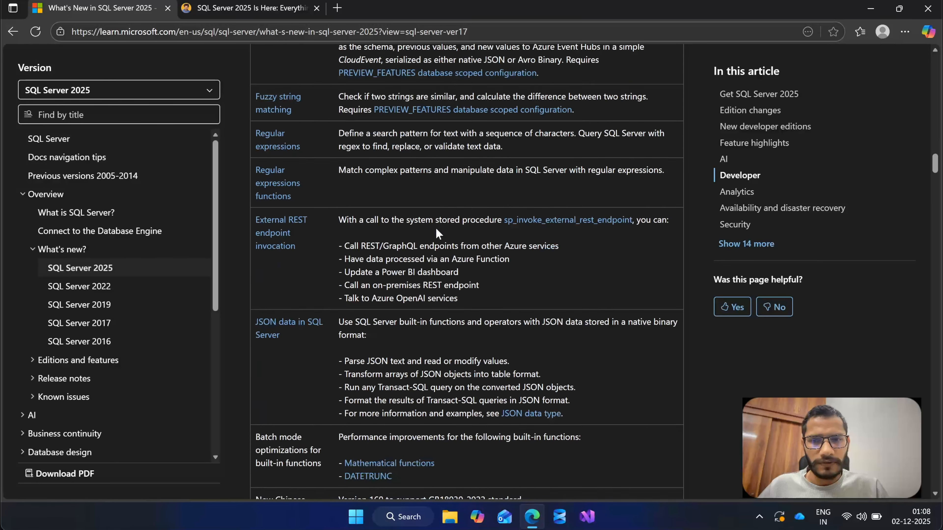
scroll(436, 230, up, 20)
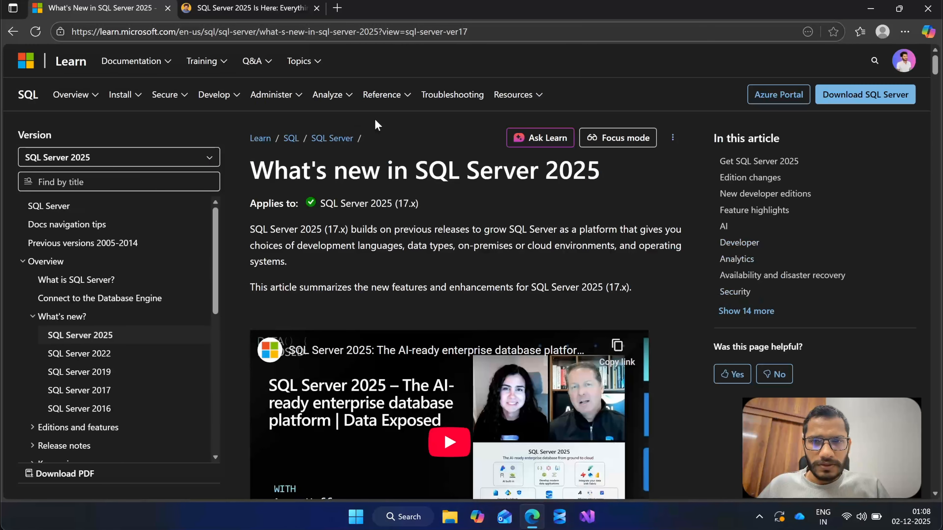
scroll(355, 275, down, 8)
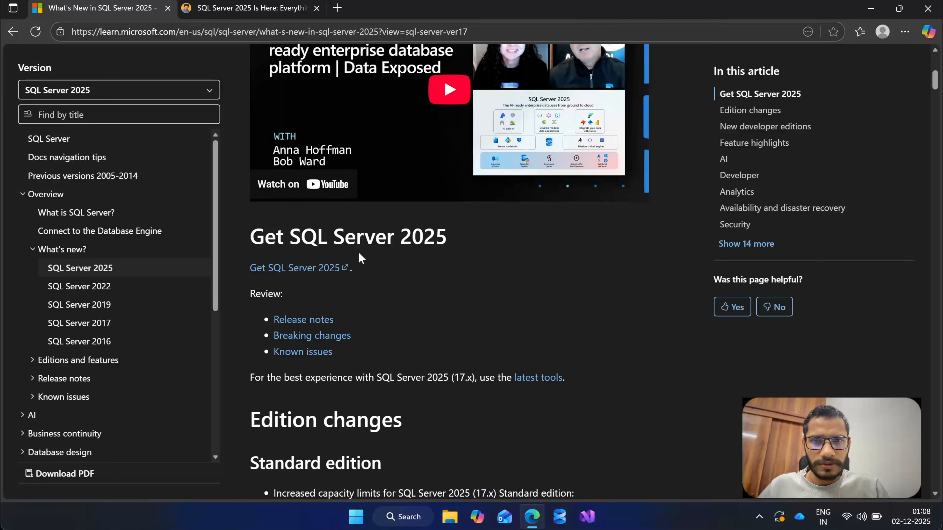
Search the web for "sql 2025 download" in a new tab.
click(337, 8)
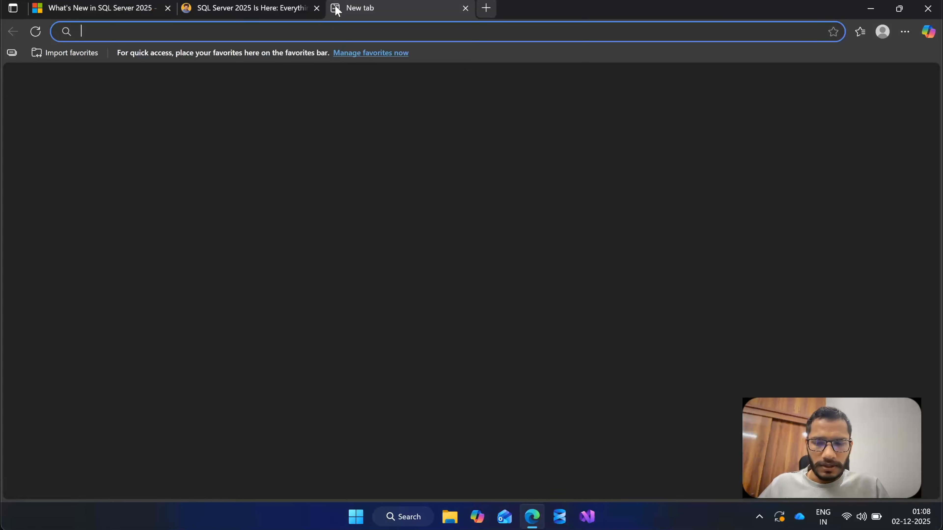
text(sql)
key(BackSpace)
key(BackSpace)
text(ql)
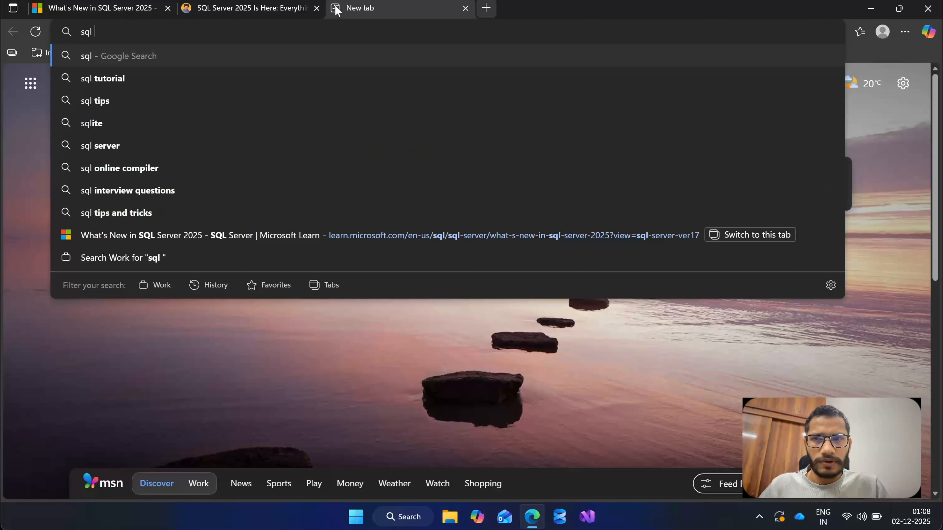
text( 2025 )
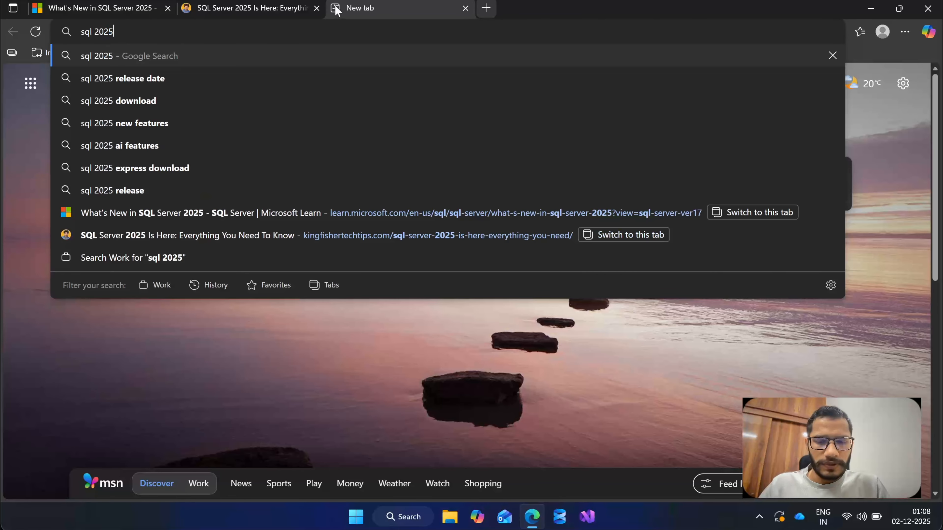
text(downlo)
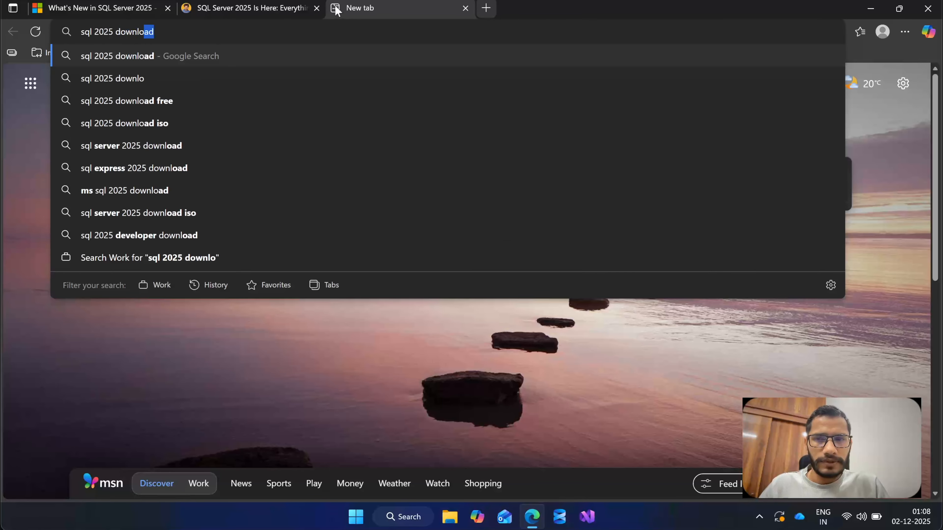
key(Return)
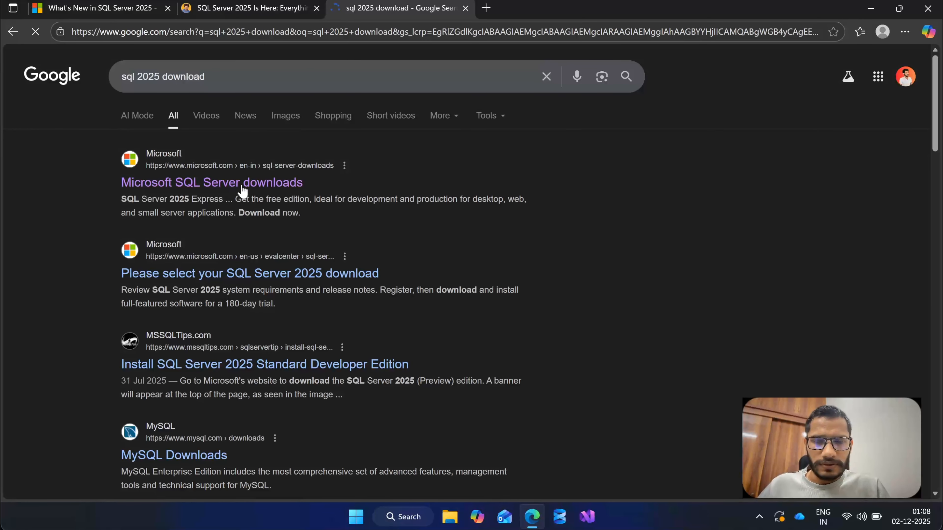
Open the Microsoft SQL Server downloads page from the results and bring up its SQL Server 2025 top download options.
click(254, 182)
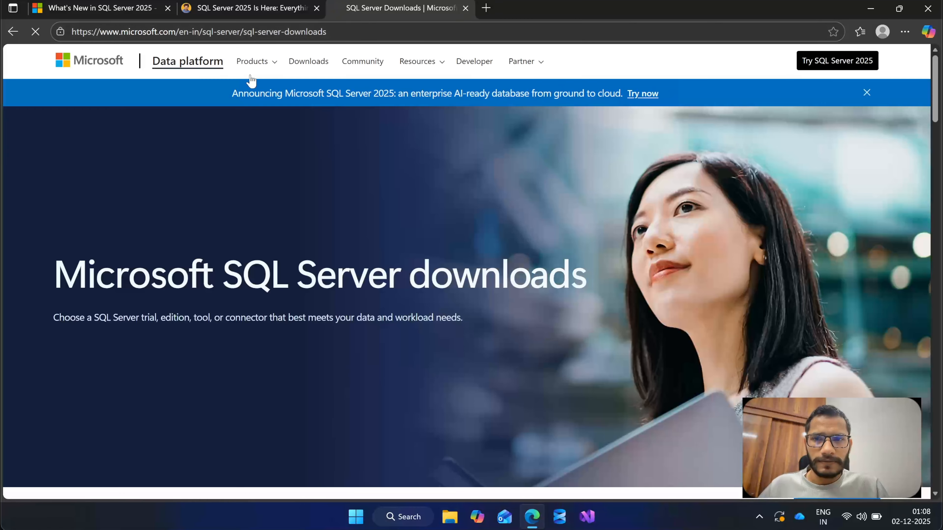
mouse_move(253, 65)
scroll(363, 187, down, 5)
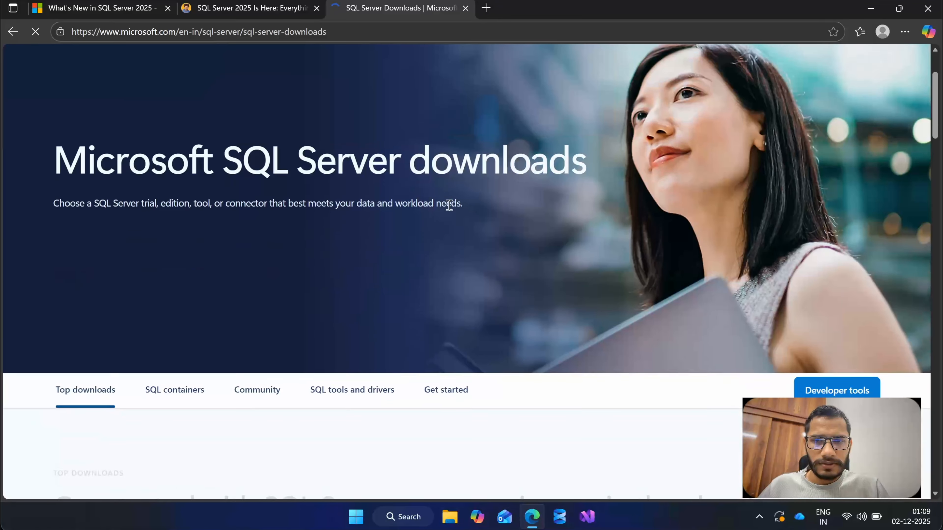
scroll(518, 242, down, 7)
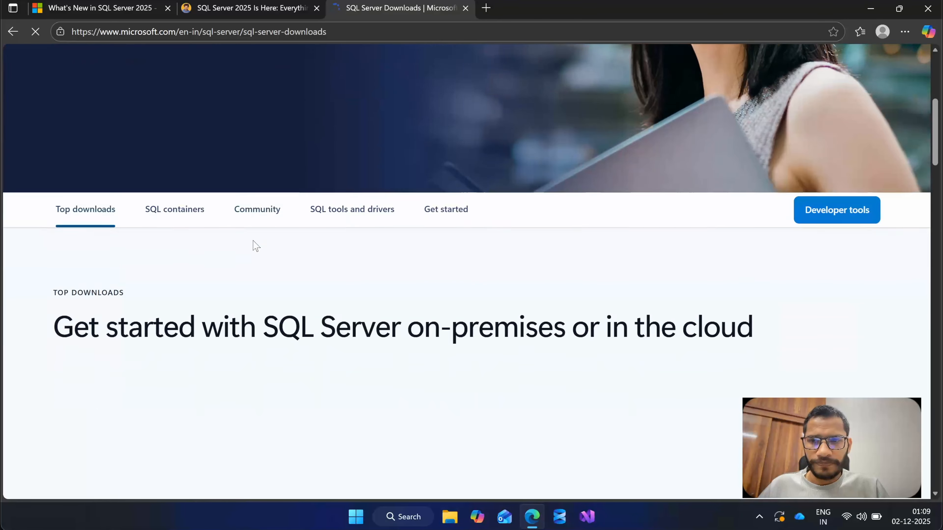
scroll(392, 258, down, 3)
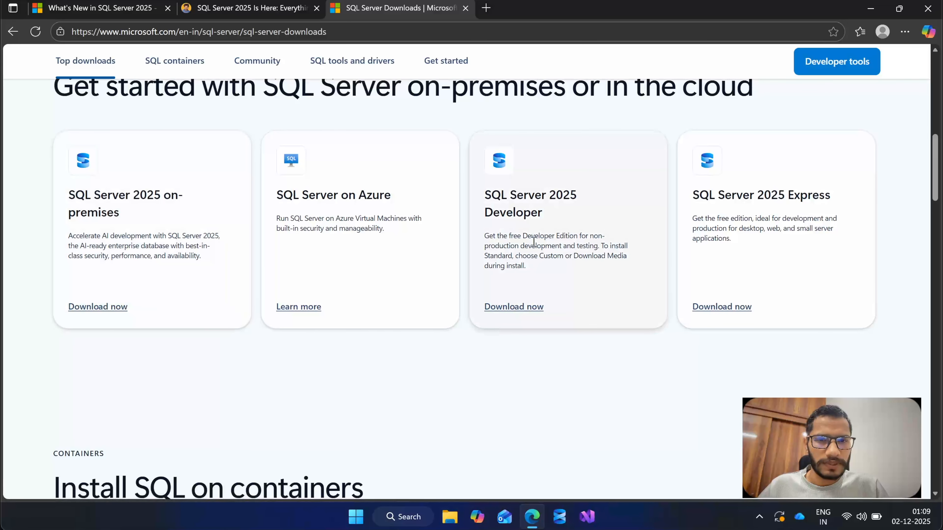
Open the SQL Server 2025 on-premises download and start the free trial registration form at the First name field.
click(118, 306)
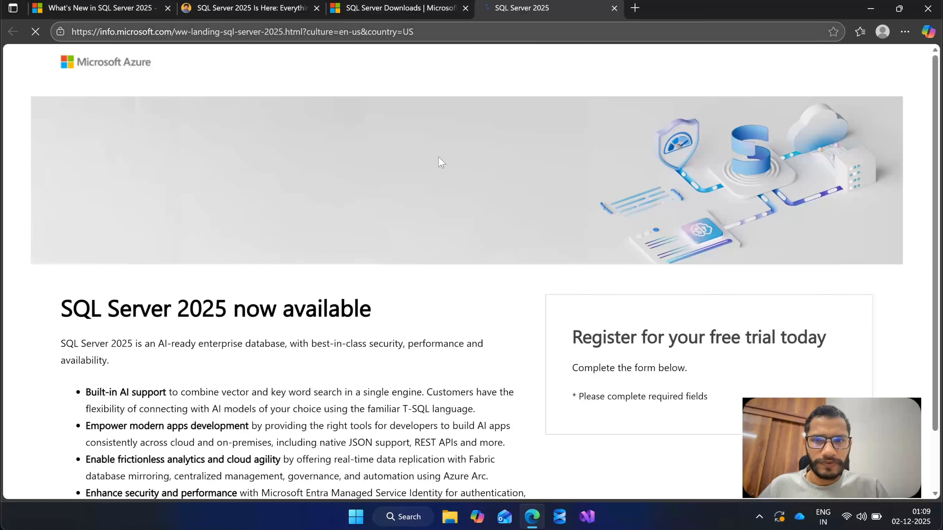
scroll(482, 289, down, 2)
scroll(483, 293, down, 2)
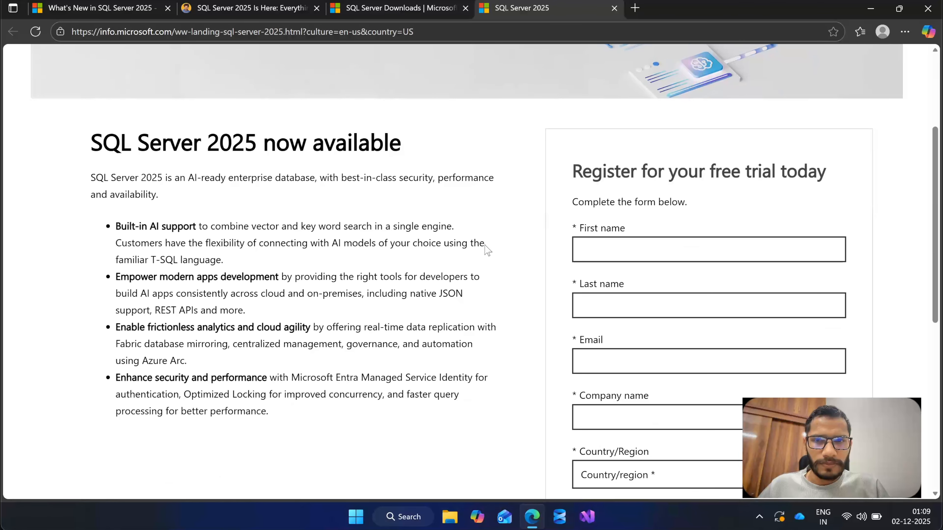
scroll(484, 252, down, 2)
click(655, 182)
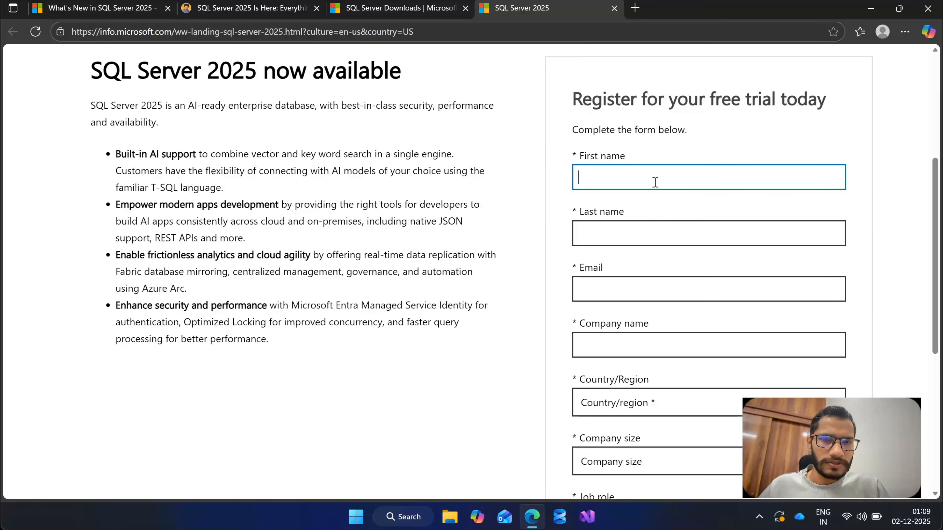
Complete the required registration fields, including country India, company size 2-4, job role support and a phone number, and submit the form.
scroll(632, 225, down, 2)
scroll(641, 245, down, 2)
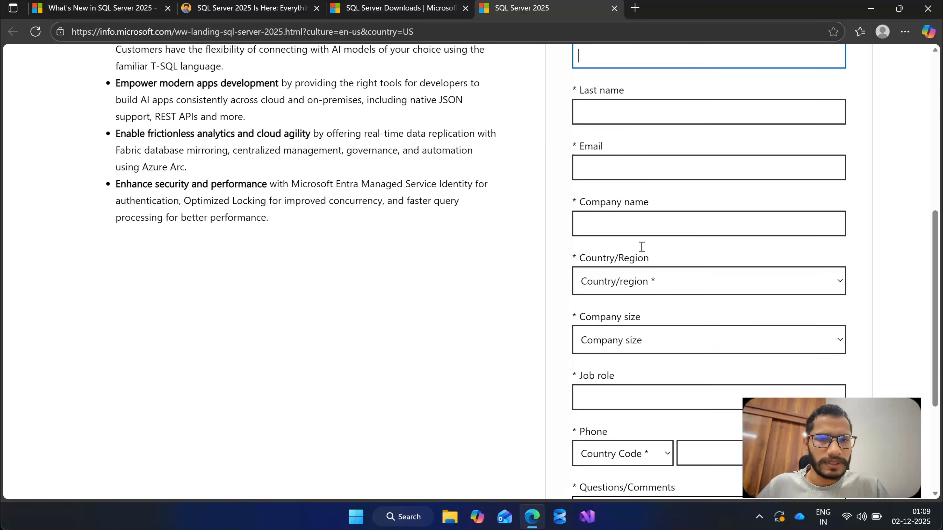
scroll(616, 105, up, 2)
scroll(618, 186, down, 5)
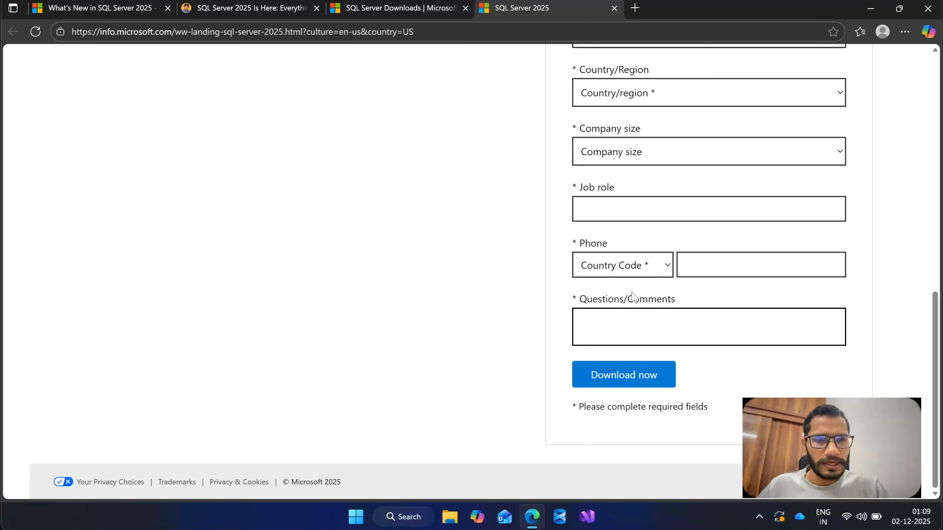
scroll(632, 297, up, 1)
scroll(632, 358, up, 1)
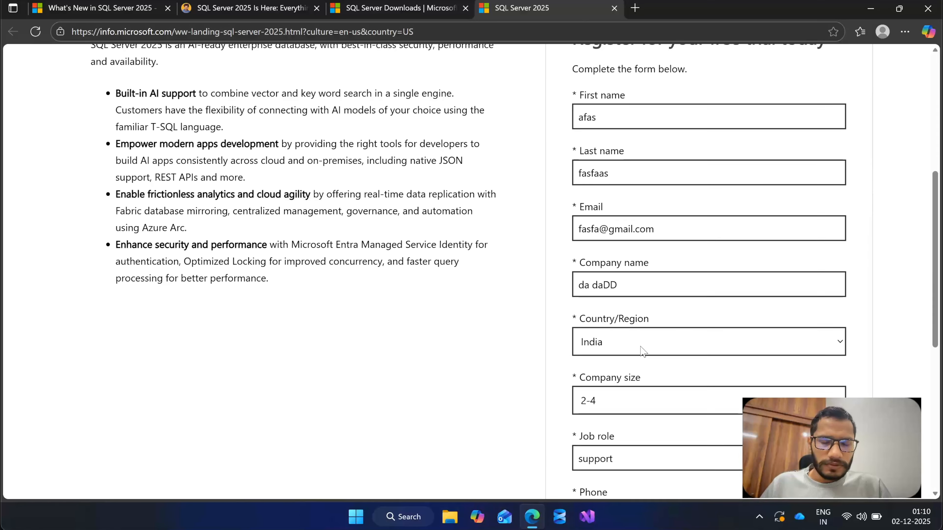
scroll(641, 351, down, 7)
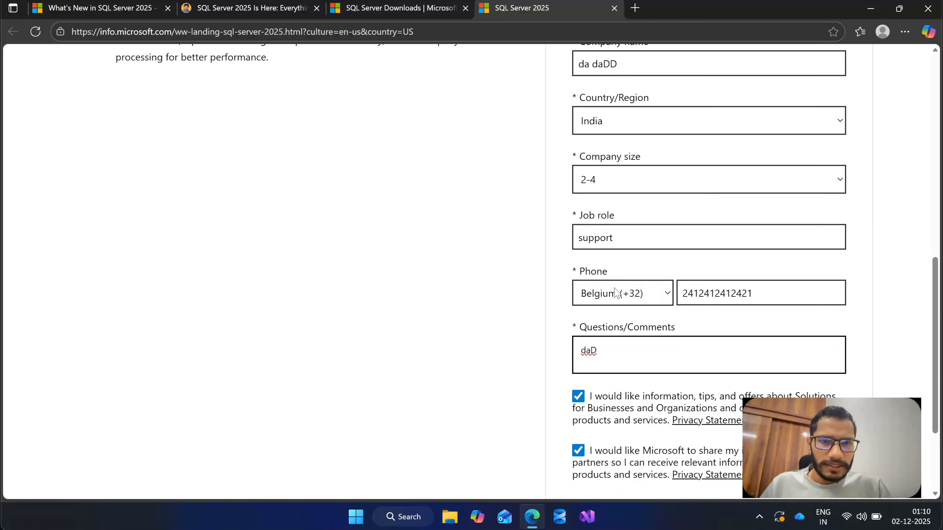
scroll(604, 379, down, 1)
click(635, 369)
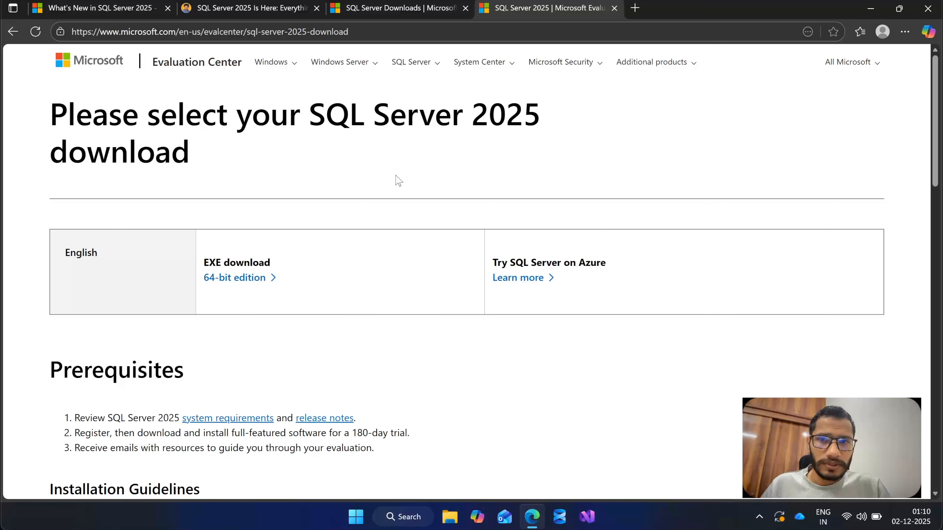
Check the Evaluation Center prerequisites and download the English 64-bit EXE edition of SQL Server 2025.
scroll(475, 200, down, 1)
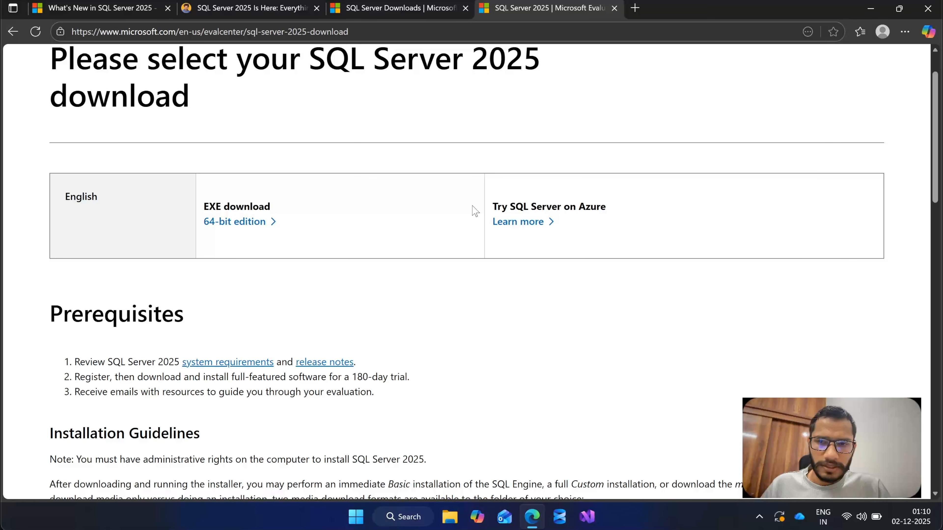
scroll(472, 207, down, 1)
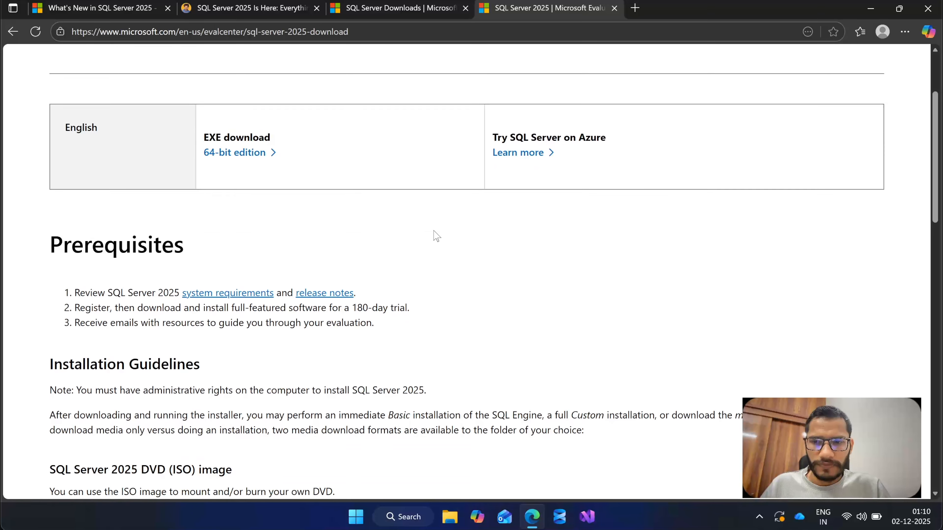
scroll(423, 238, up, 1)
scroll(316, 228, up, 1)
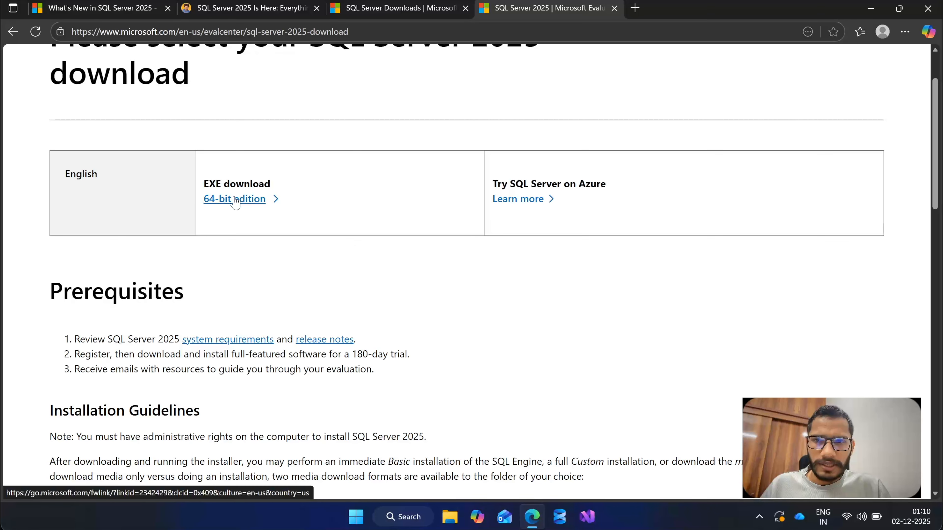
click(254, 202)
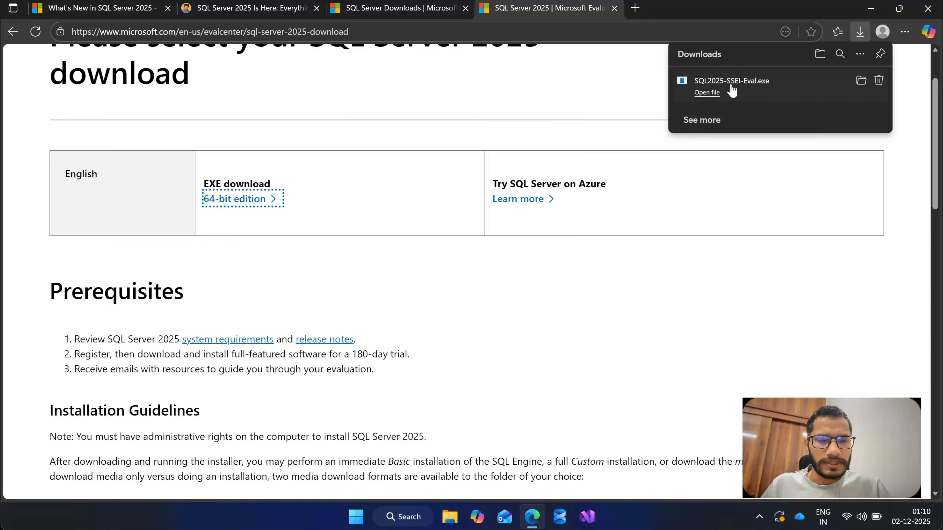
Run the downloaded SQL2025-SSEI-Eval.exe, minimise the browser and allow the installer to make changes to the device.
click(712, 93)
click(870, 9)
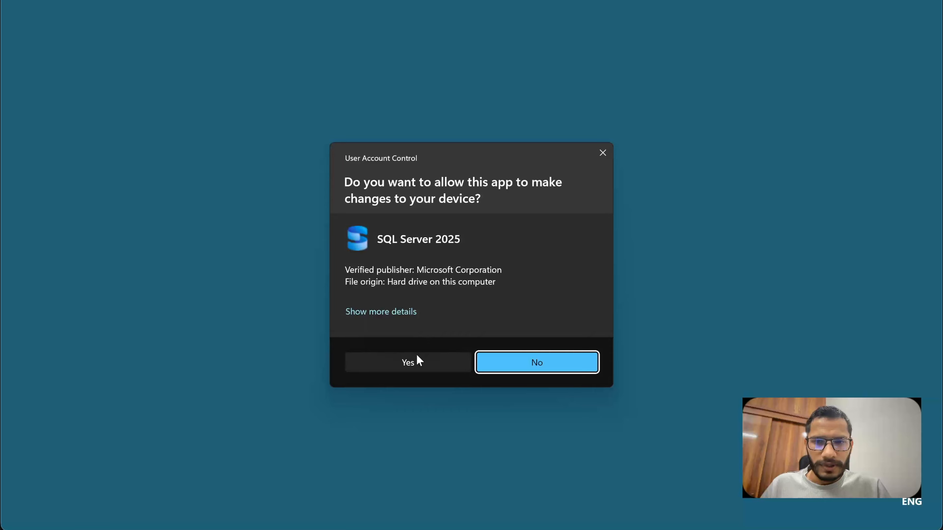
click(417, 357)
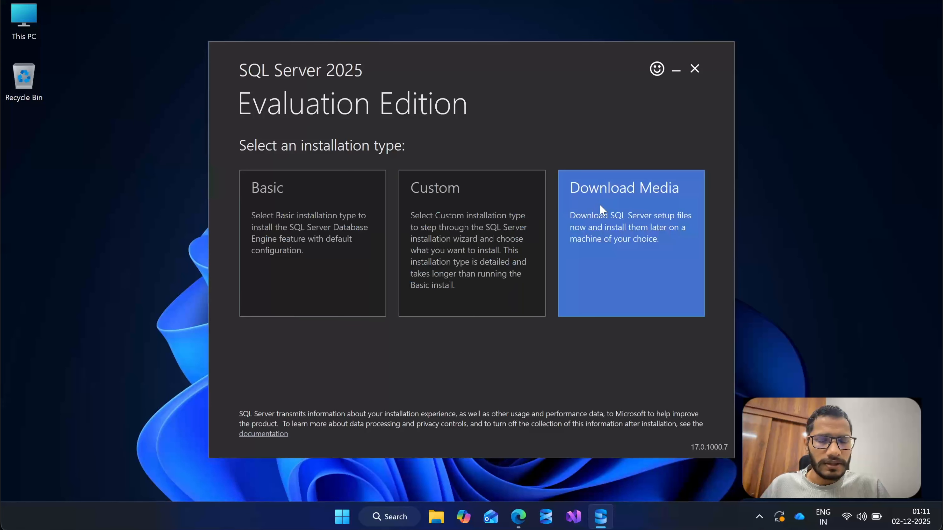
Choose the Download Media installation type and download the English ISO package to the Downloads folder.
click(622, 225)
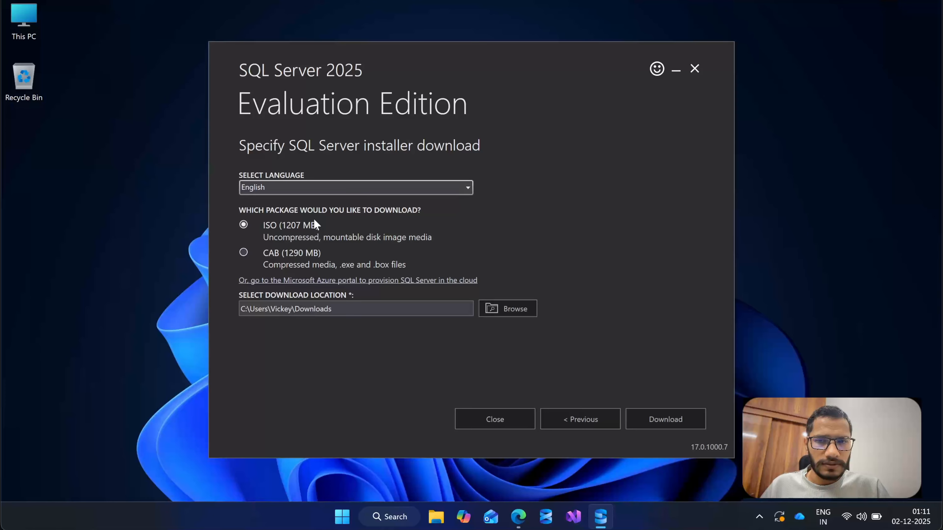
click(298, 231)
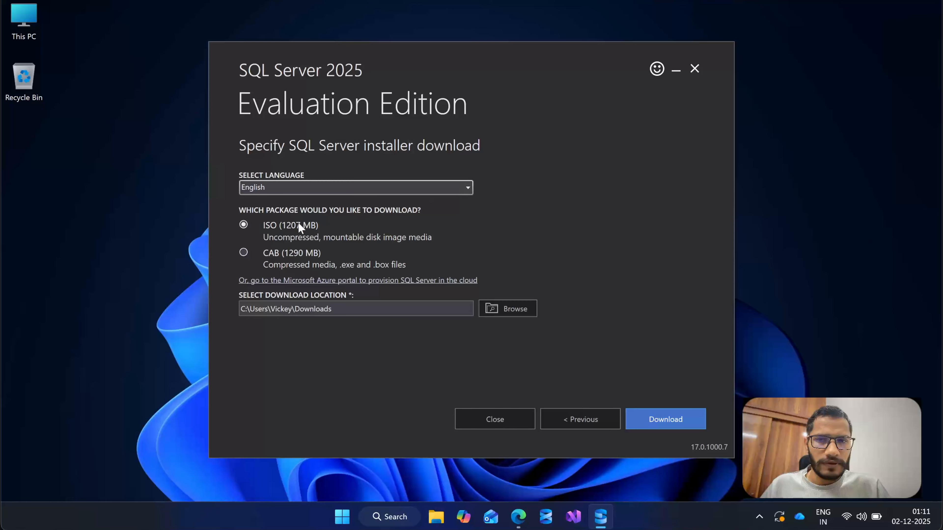
key(Return)
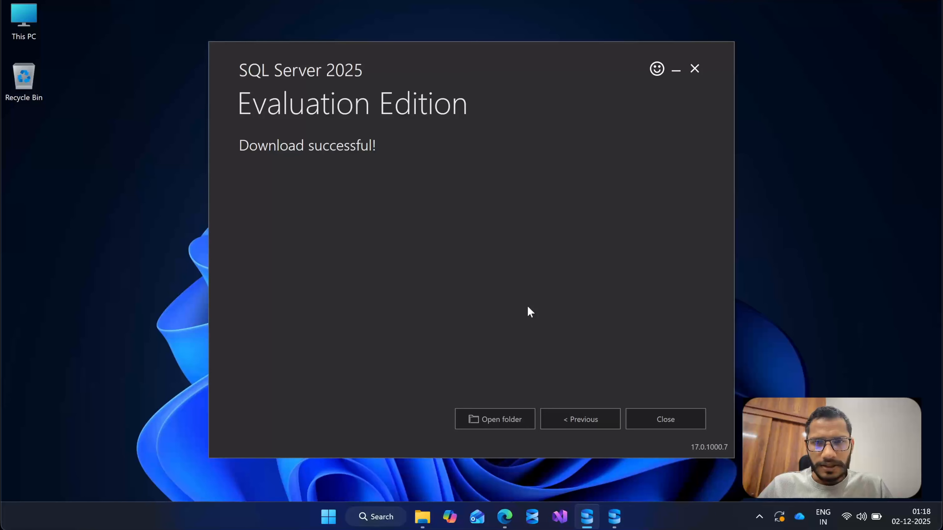
Open the folder holding the SQLServer2025-x64-ENU disc image and go to the mounted SQLServer2025 DVD drive (D:).
click(498, 411)
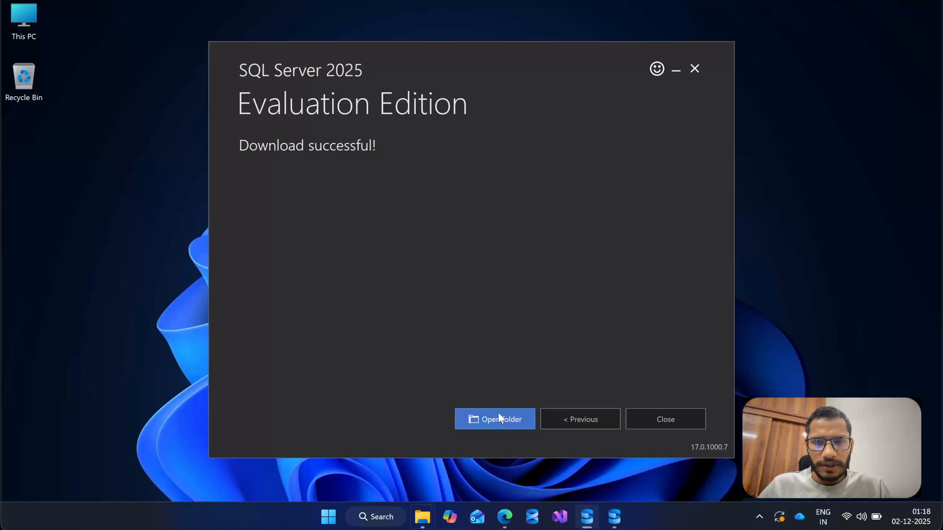
click(355, 219)
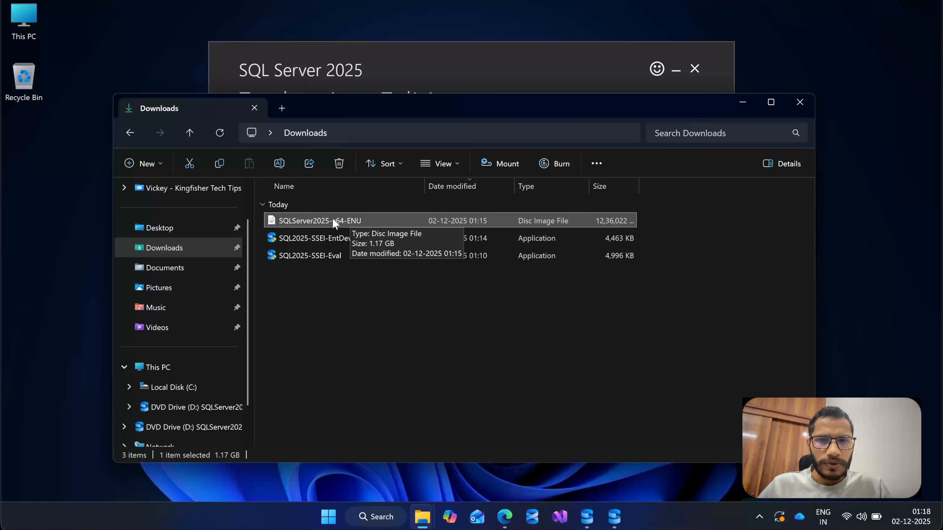
scroll(219, 363, down, 1)
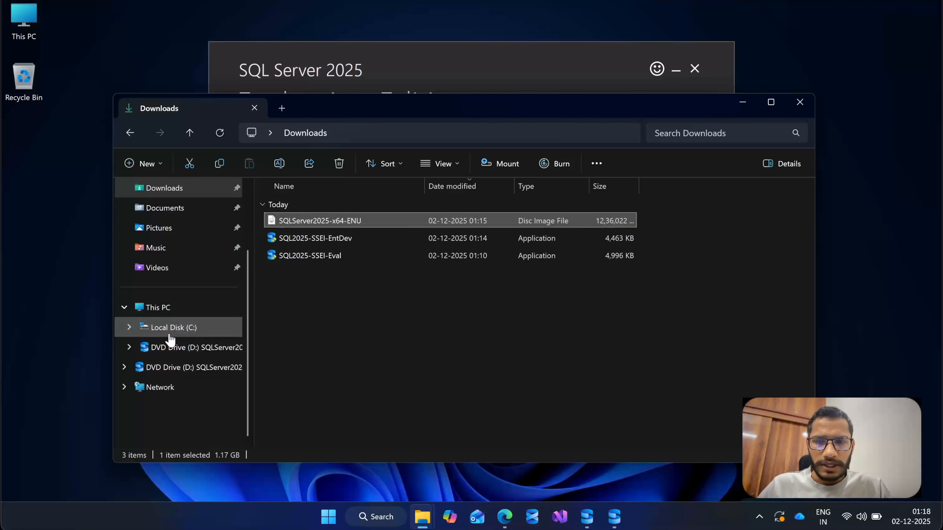
click(174, 366)
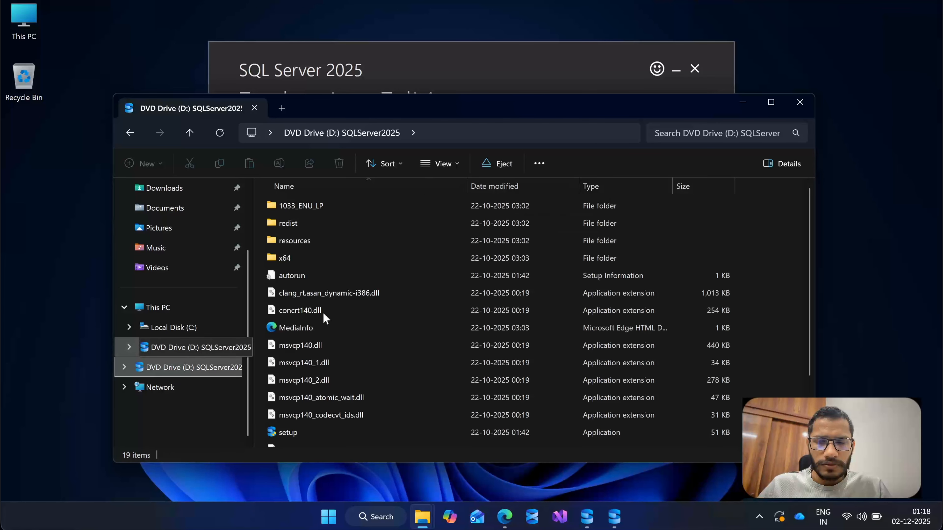
Find and select the setup application among the files on the mounted SQLServer2025 drive.
scroll(391, 299, down, 1)
scroll(382, 284, down, 1)
scroll(379, 261, up, 2)
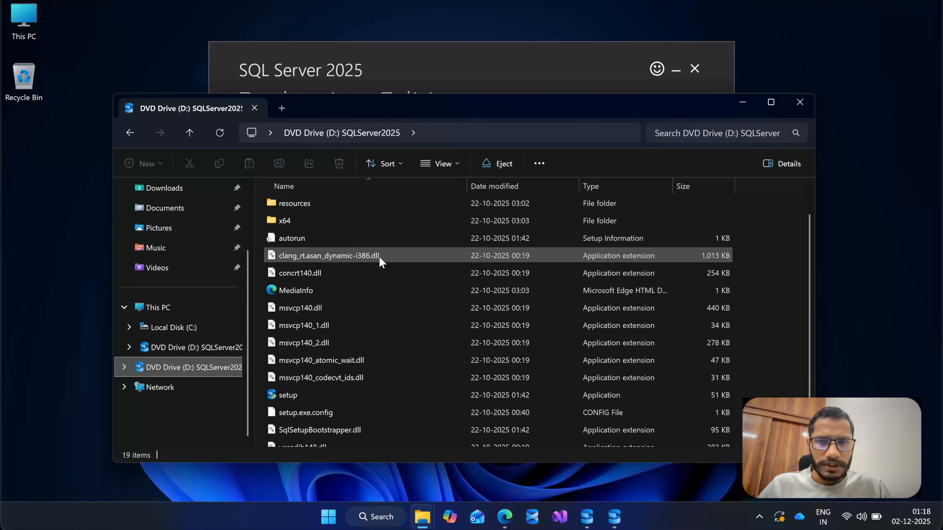
scroll(365, 301, down, 1)
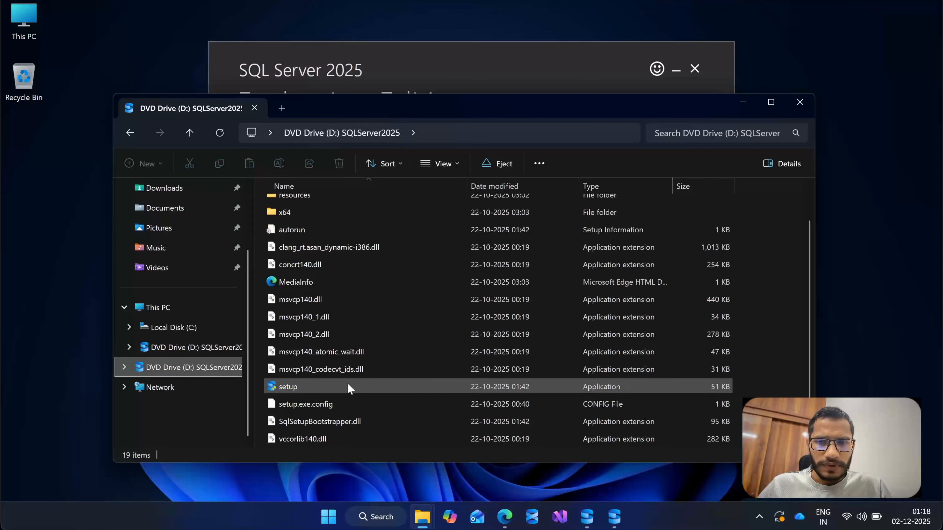
scroll(347, 385, down, 1)
click(305, 354)
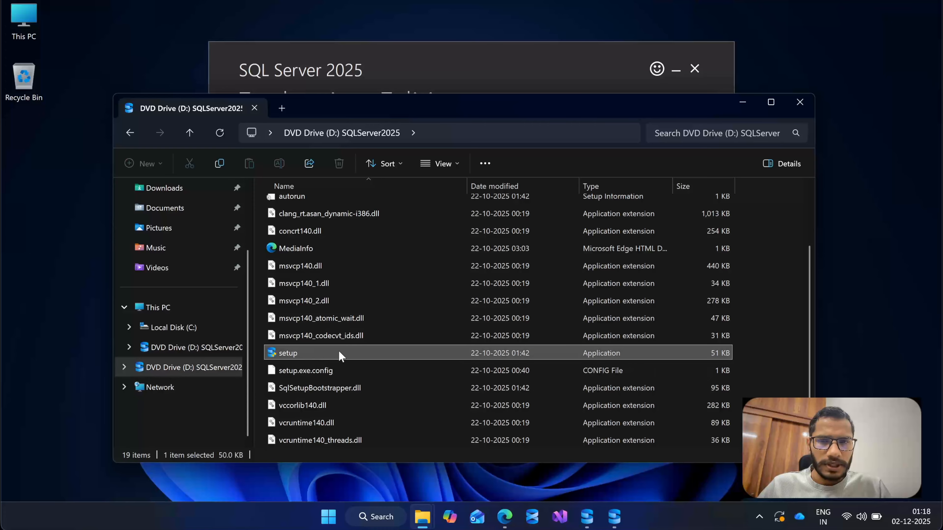
Turn on file name extensions for the file list and locate setup.exe again.
click(442, 164)
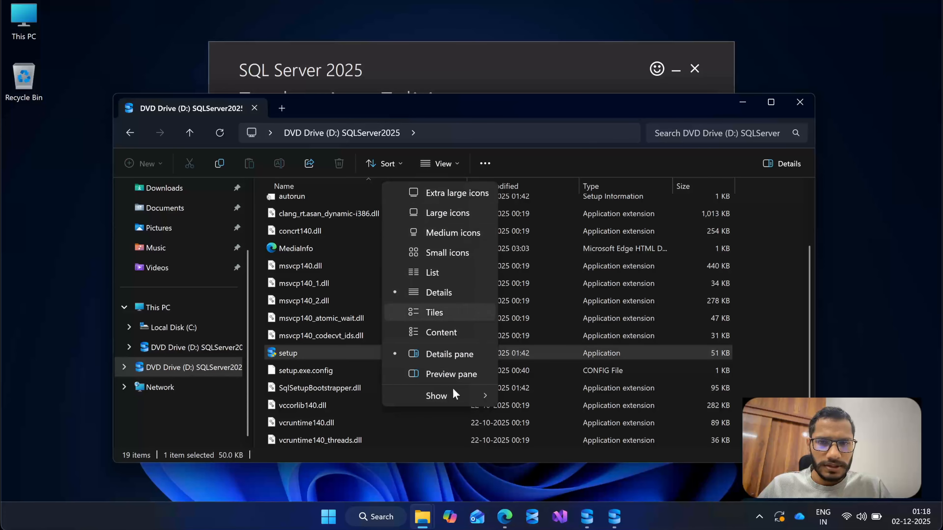
mouse_move(451, 396)
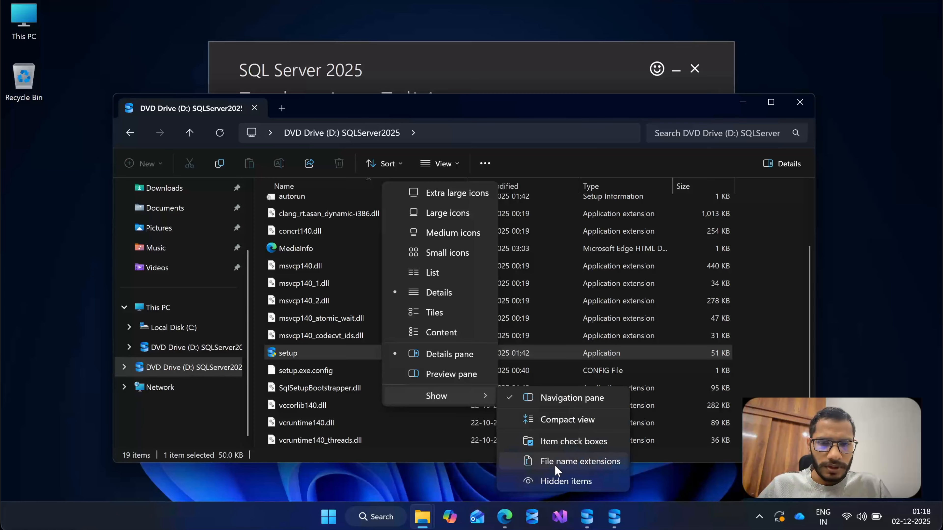
click(564, 463)
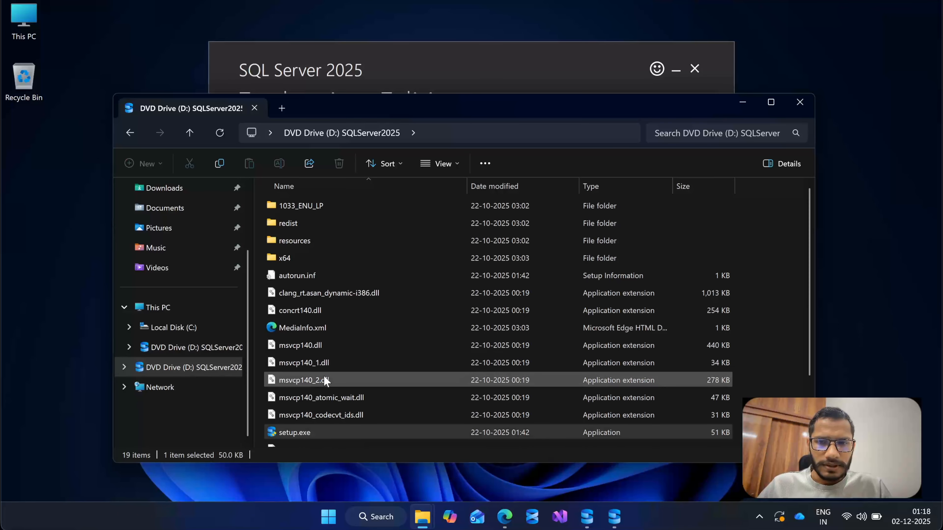
scroll(323, 375, down, 1)
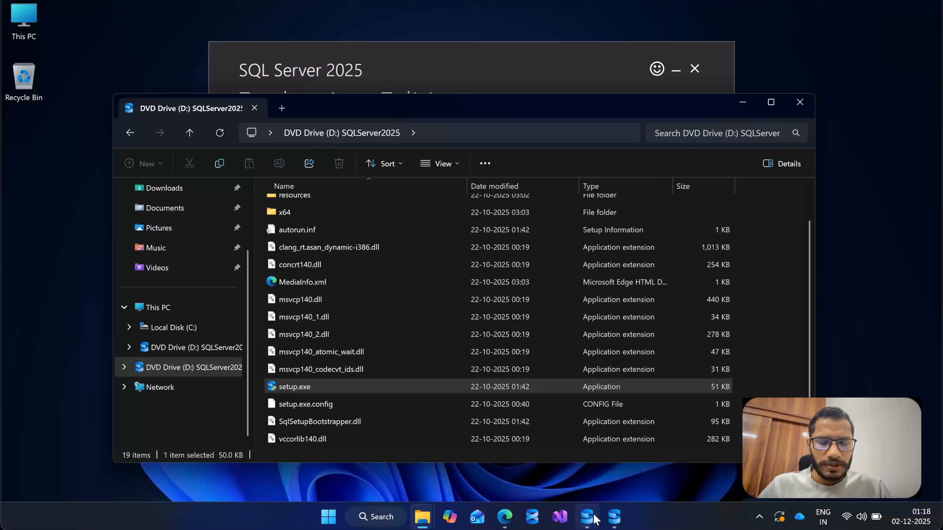
Bring up the SQL Server Installation Center, minimise the file window and the Evaluation Edition installer, and move it nearer the screen's centre.
click(614, 516)
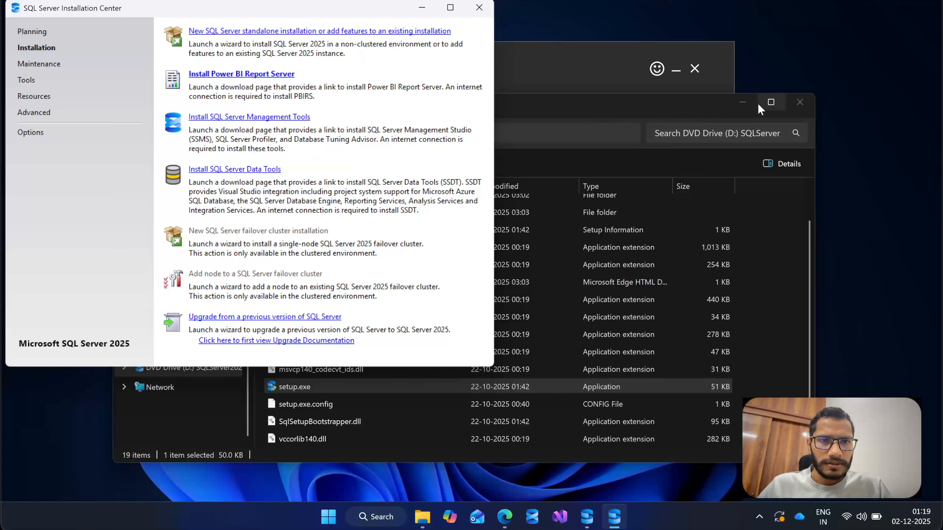
click(742, 102)
click(607, 58)
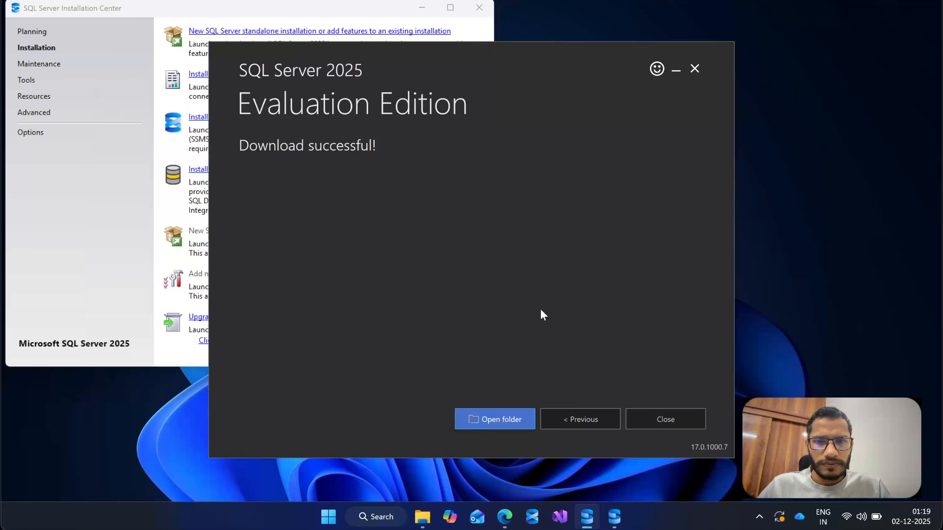
click(675, 72)
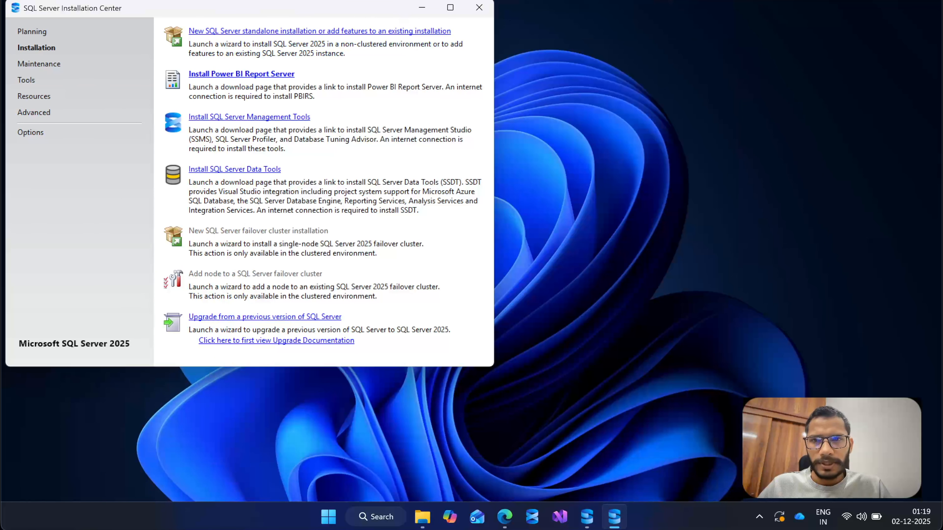
drag(236, 16, 341, 55)
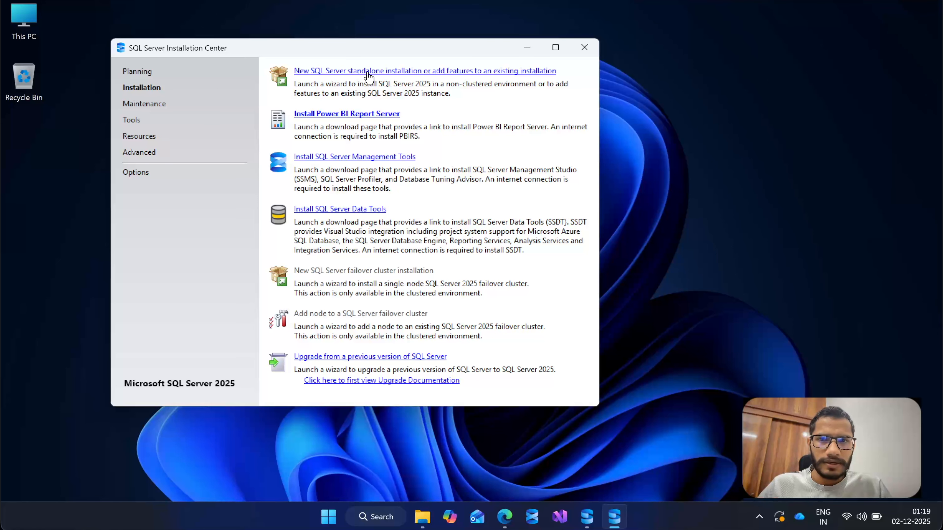
Launch the new SQL Server standalone installation wizard, then check the editions on the browser's downloads page and return to Setup.
click(388, 71)
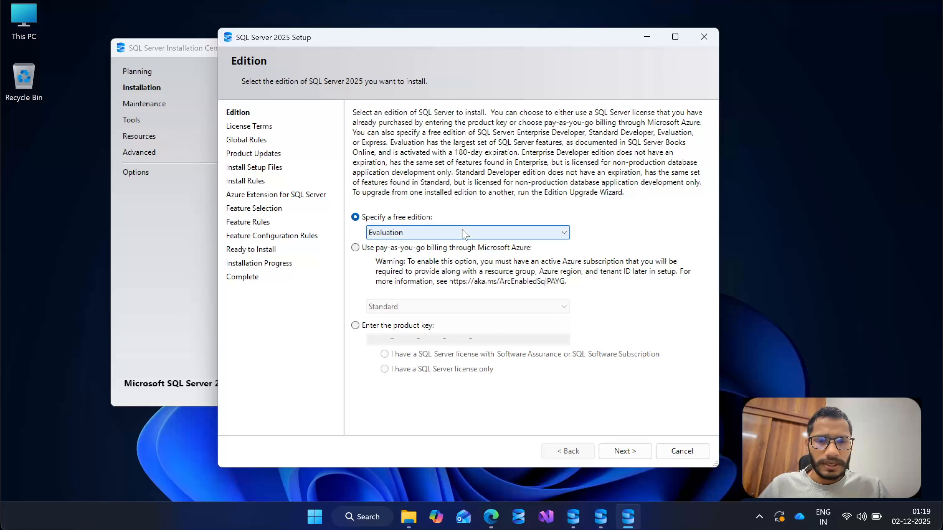
click(487, 514)
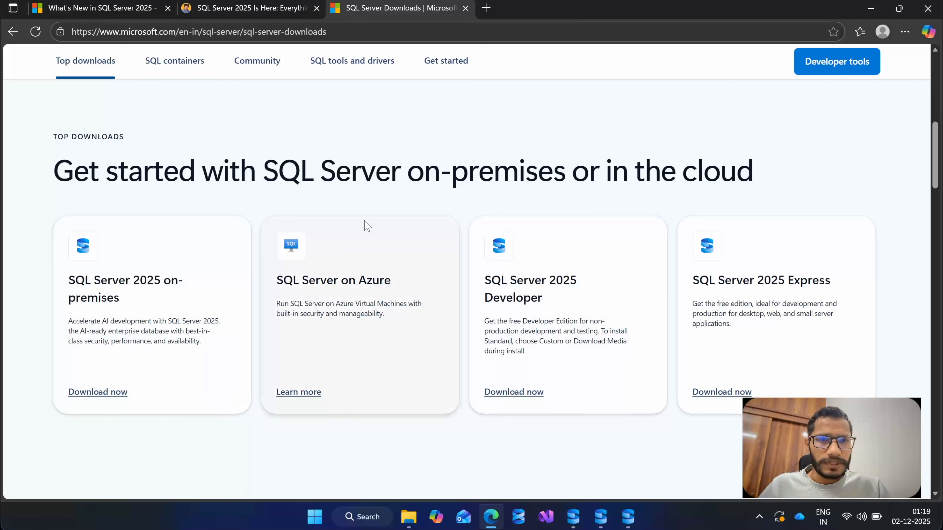
click(860, 11)
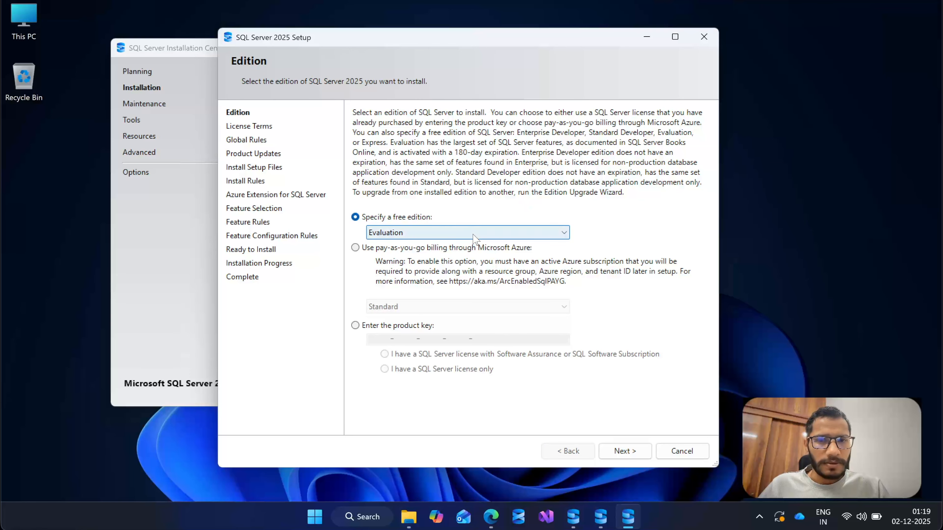
Choose Enterprise Developer as the free edition to install and accept its license terms.
click(544, 234)
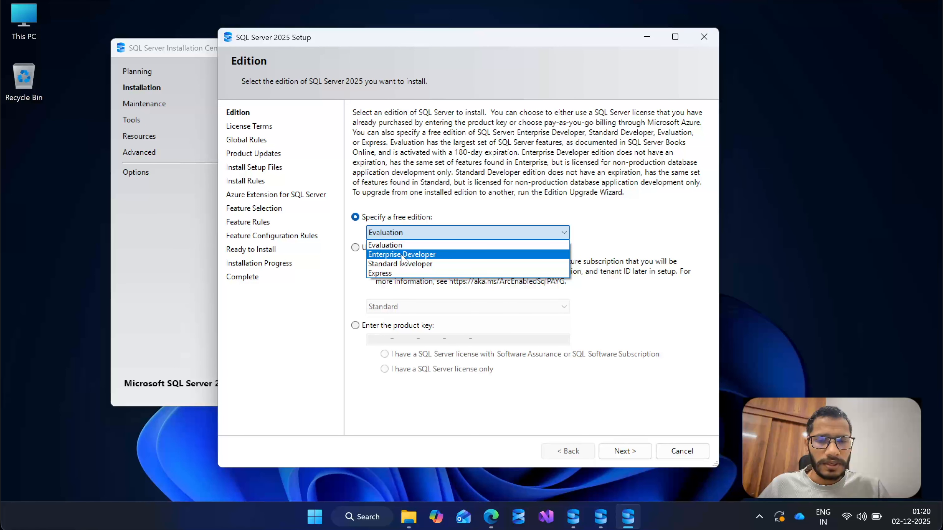
click(429, 255)
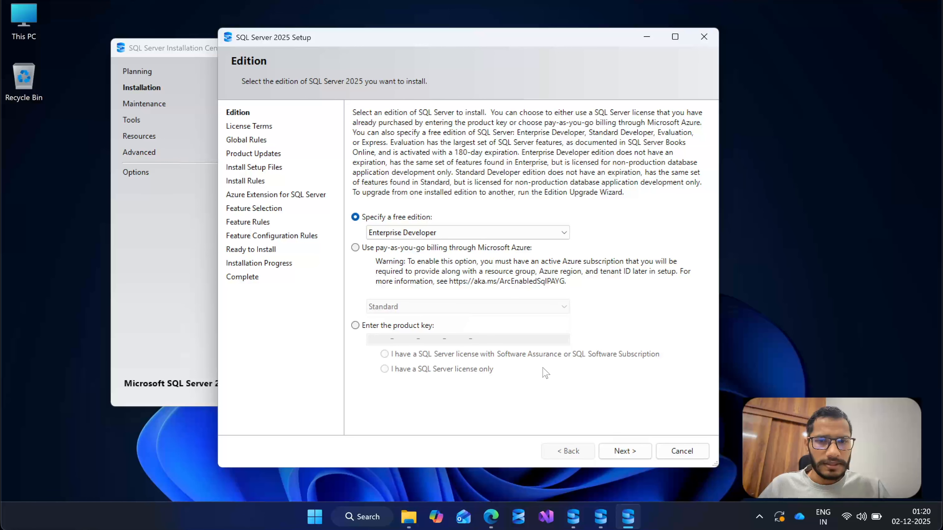
click(624, 451)
scroll(520, 223, down, 15)
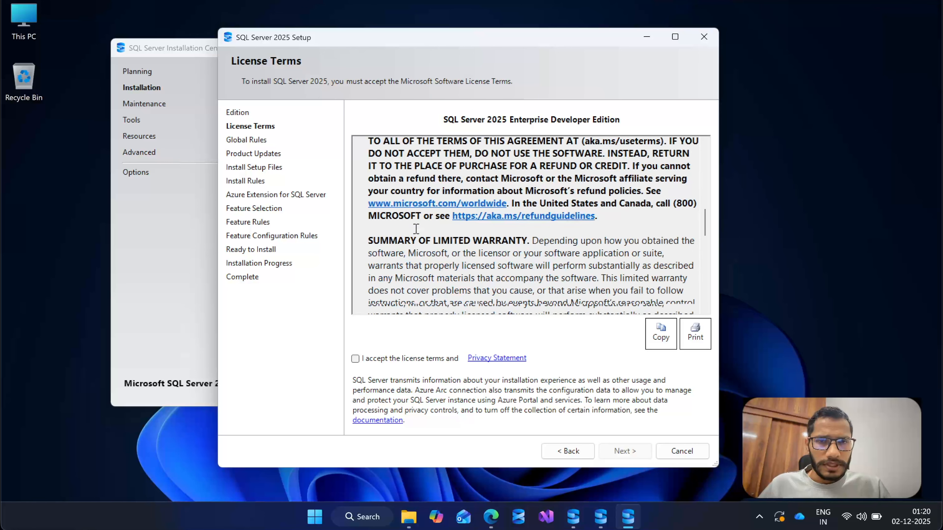
click(355, 358)
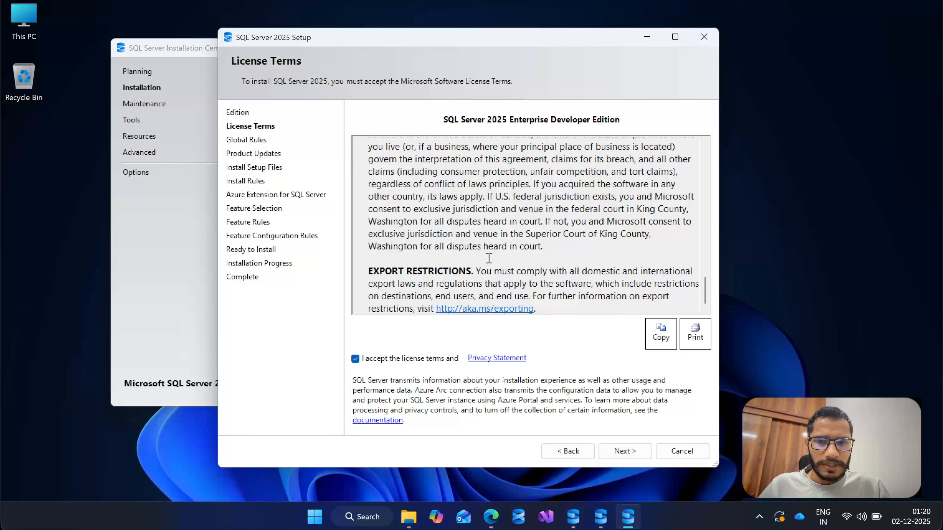
click(624, 451)
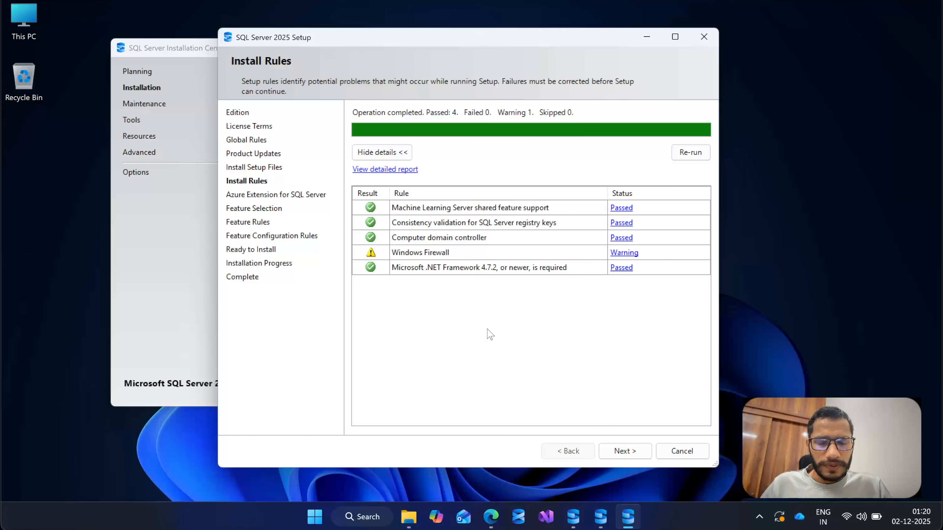
Continue past the install rules and exclude the Azure Extension for SQL Server from the installation.
click(618, 448)
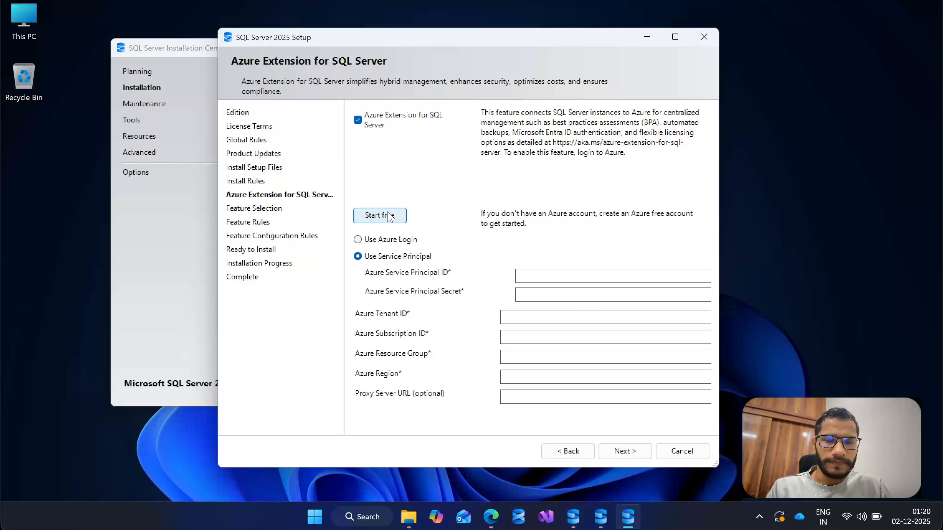
click(359, 120)
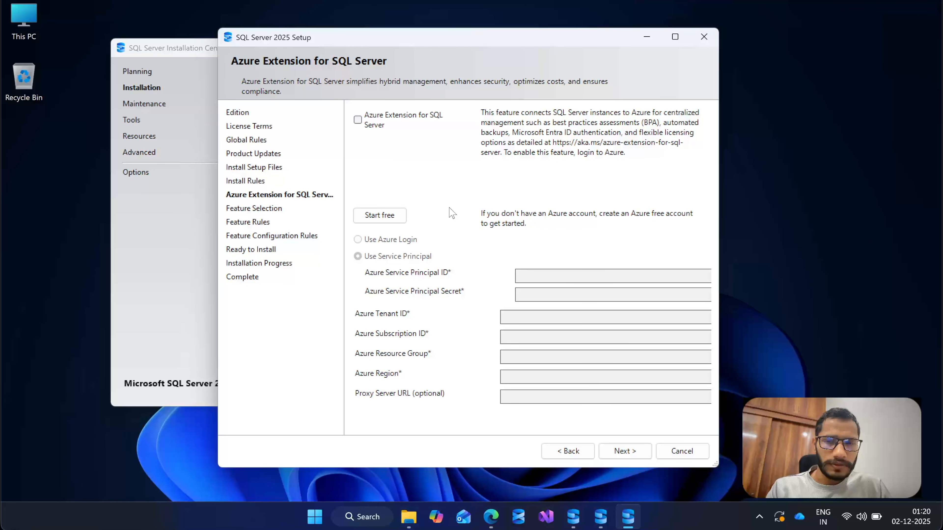
click(632, 452)
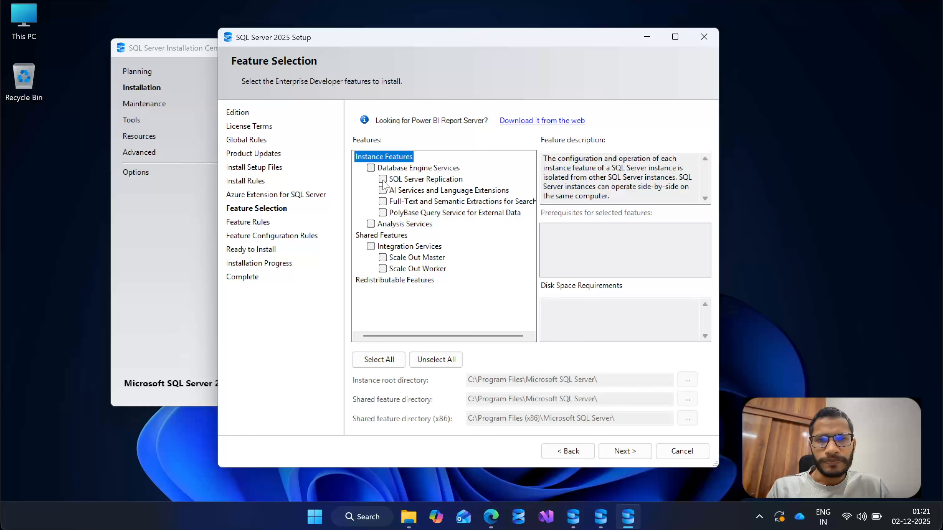
Select Database Engine Services as the only feature to install and continue to the instance configuration.
click(371, 168)
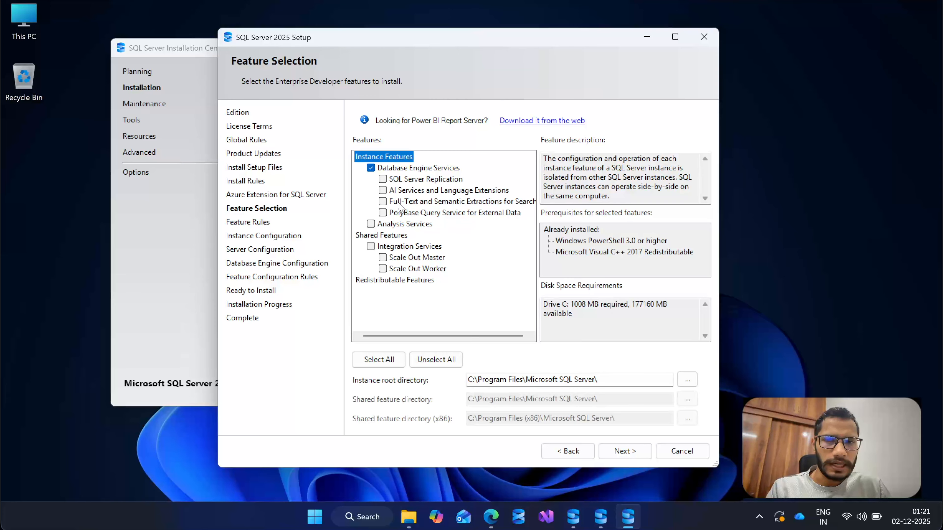
click(422, 169)
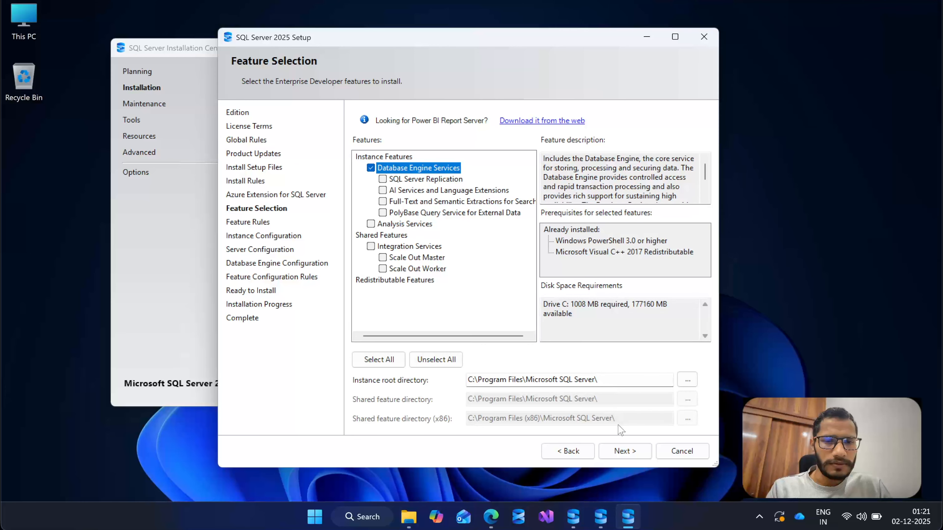
click(620, 450)
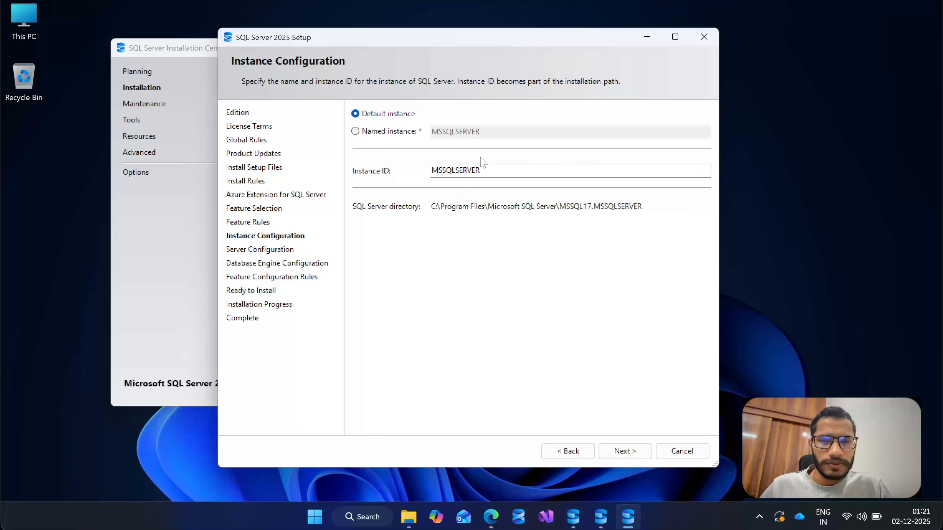
Set up a named instance called DB and continue to the server configuration.
click(383, 132)
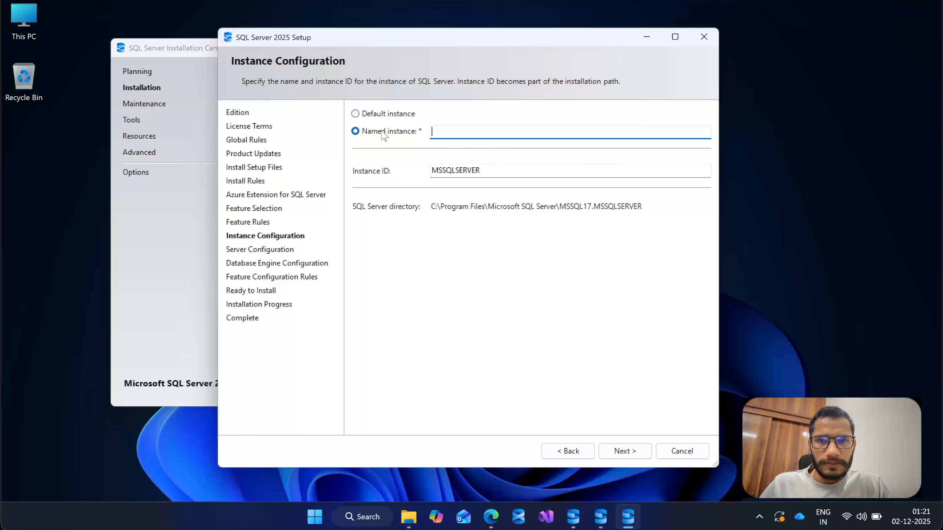
text(db)
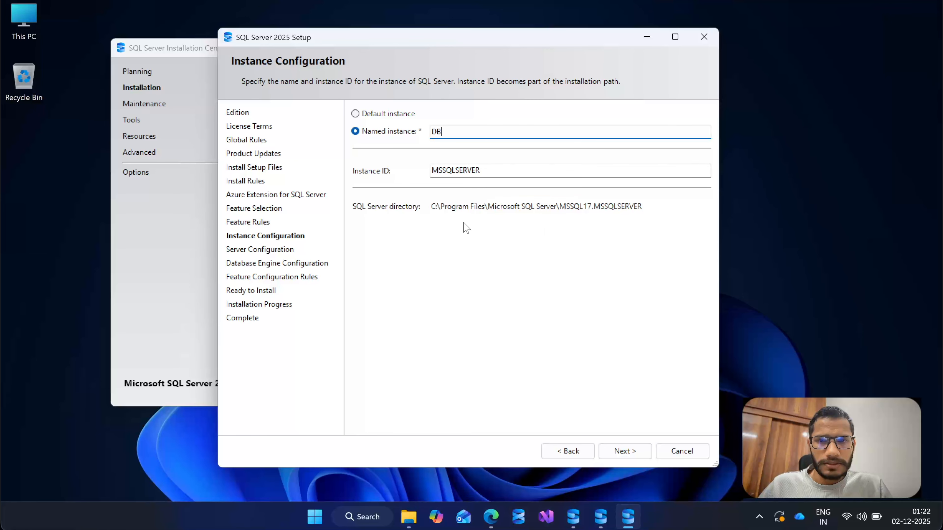
click(625, 451)
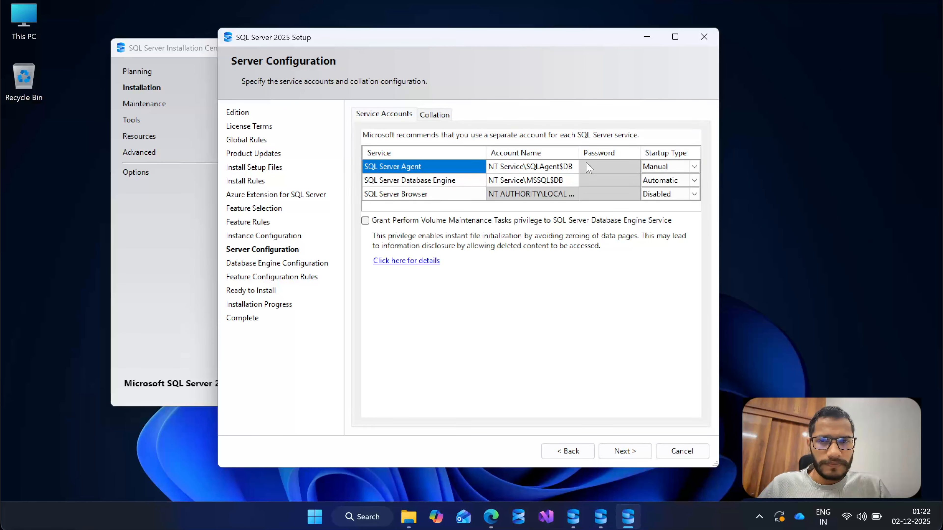
Check the service accounts, keep the default server configuration and continue to the Database Engine configuration.
click(533, 179)
click(595, 168)
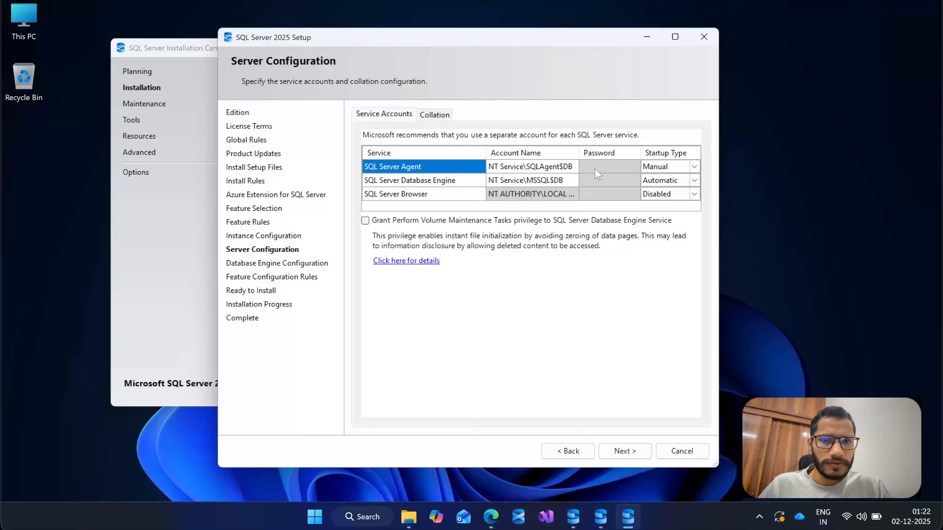
click(429, 112)
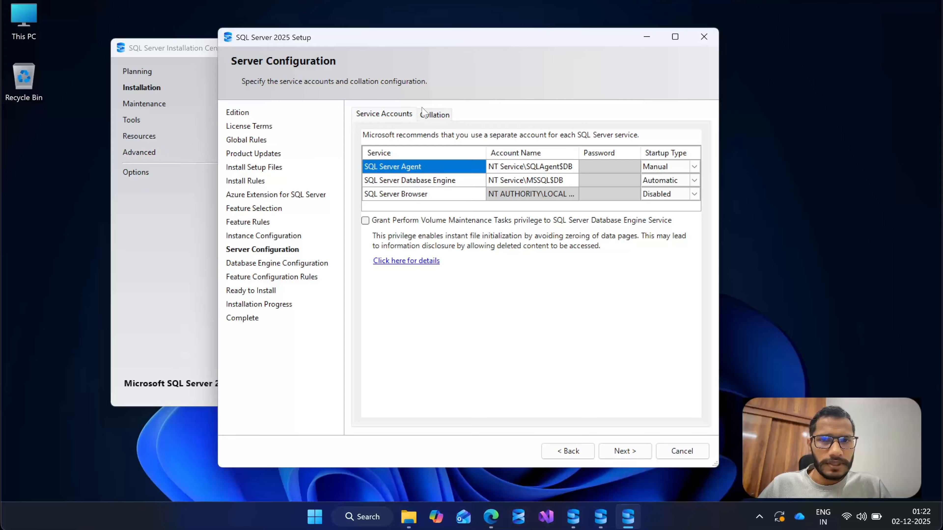
click(384, 114)
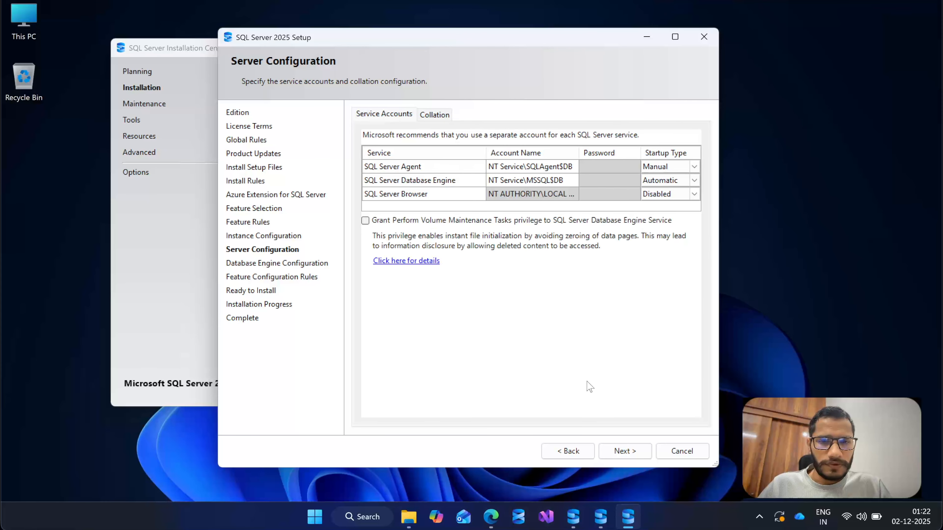
click(624, 451)
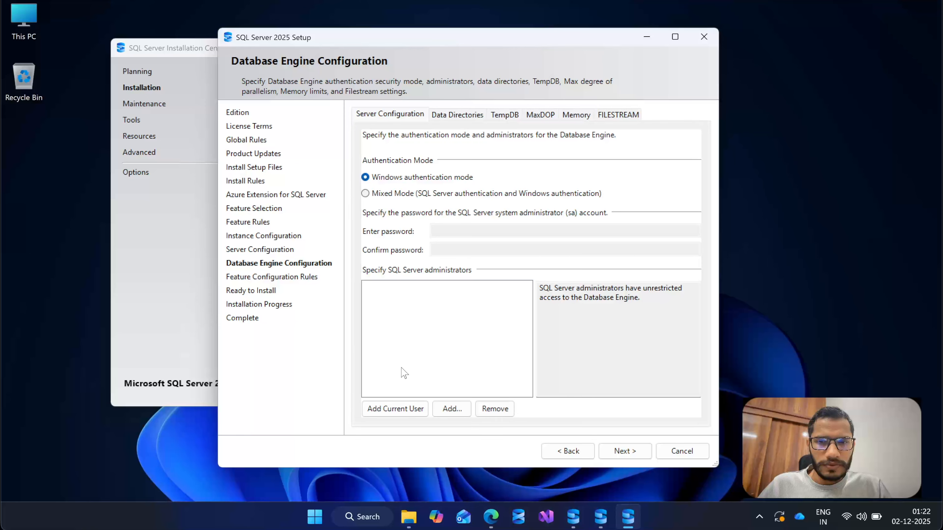
Add the current user as SQL Server administrator and enable Mixed Mode authentication, entering and confirming the sa account password.
click(397, 409)
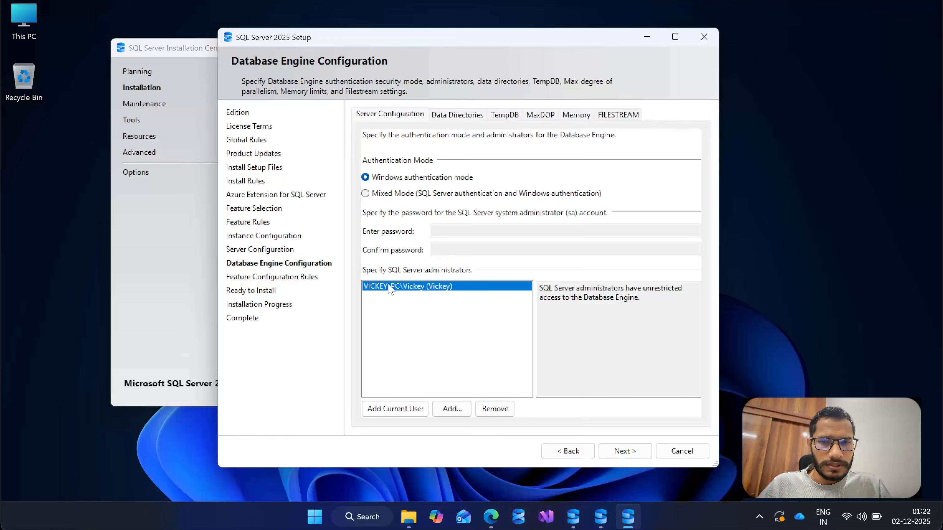
click(376, 196)
click(468, 230)
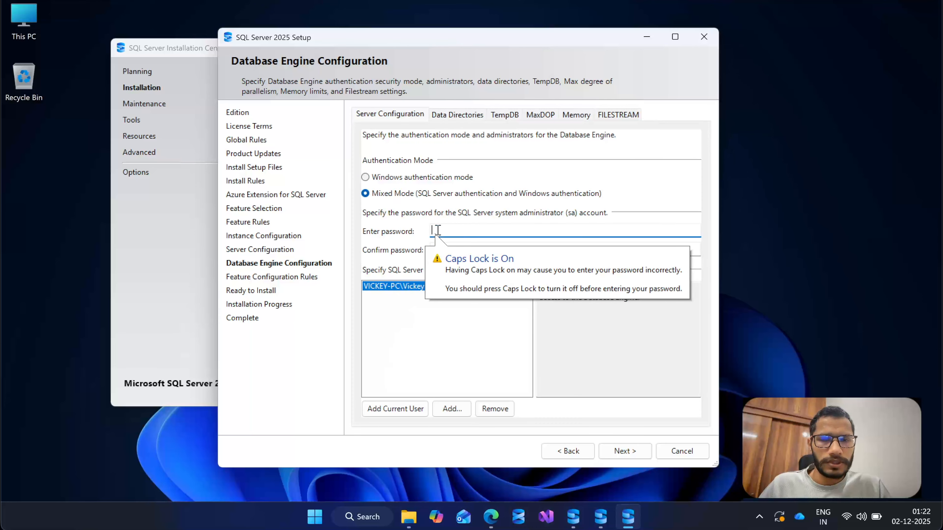
key(Caps_Lock)
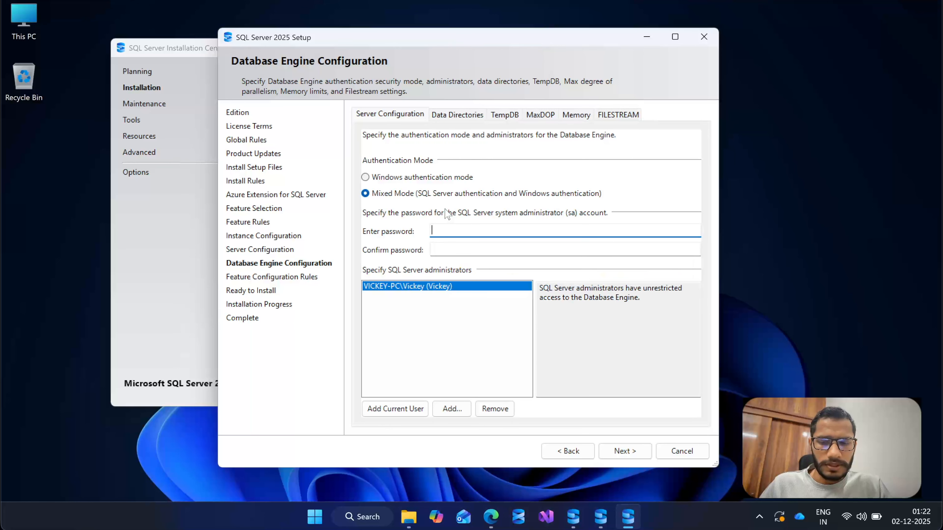
text(••••••••)
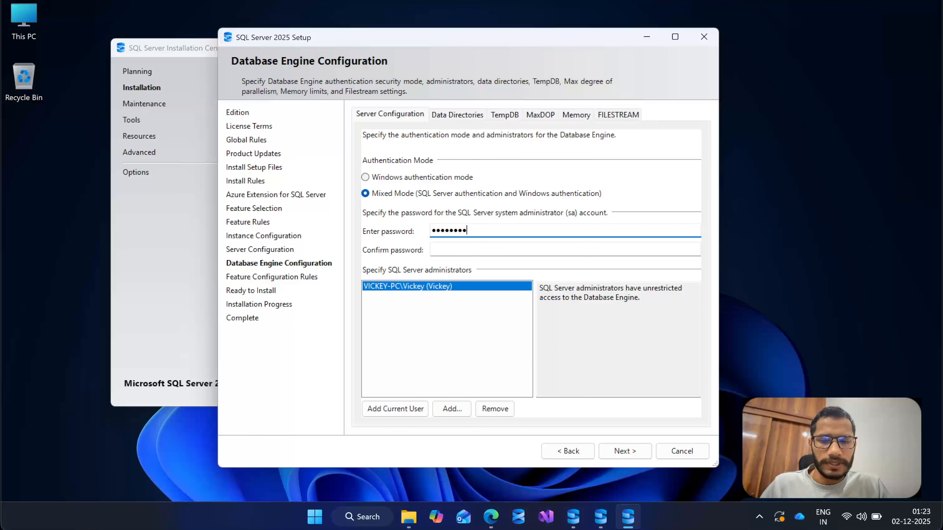
text(•)
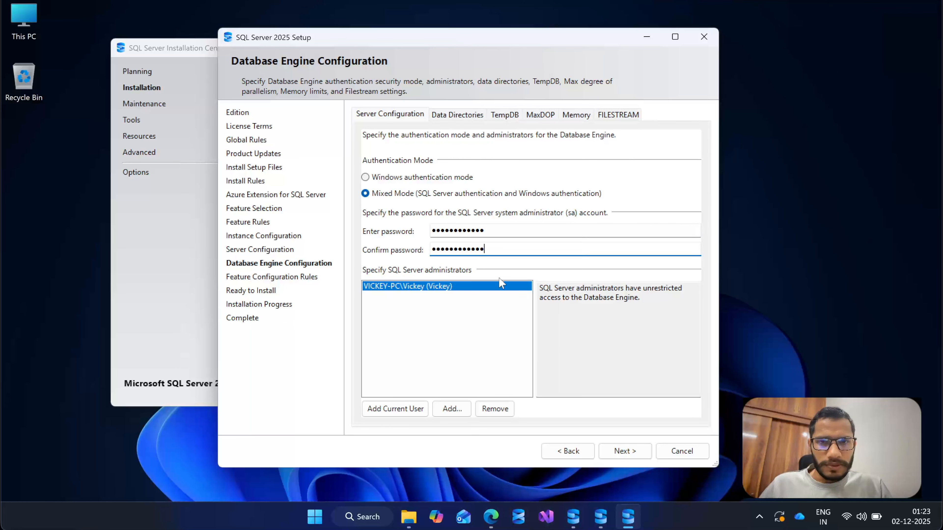
click(465, 331)
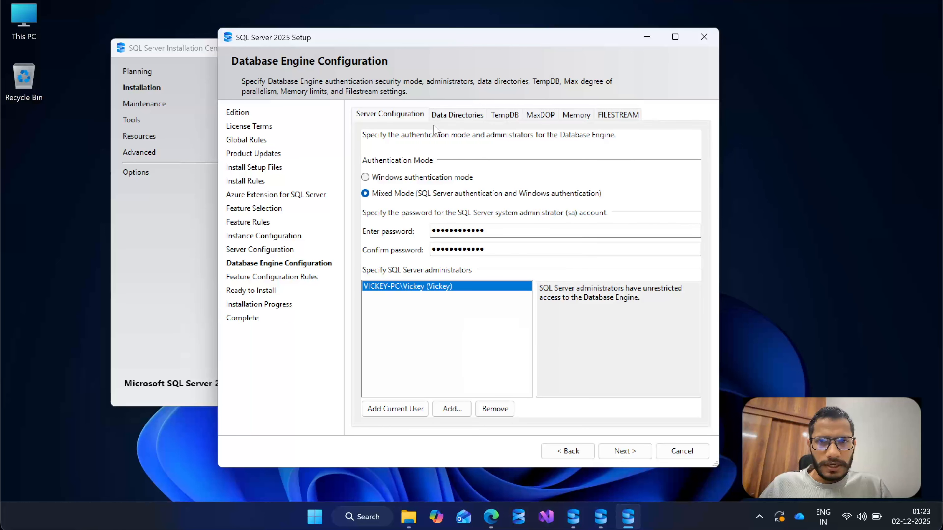
Review the data directories, TempDB, MaxDOP, memory and FILESTREAM settings, ending back at the authentication settings.
click(454, 118)
click(510, 118)
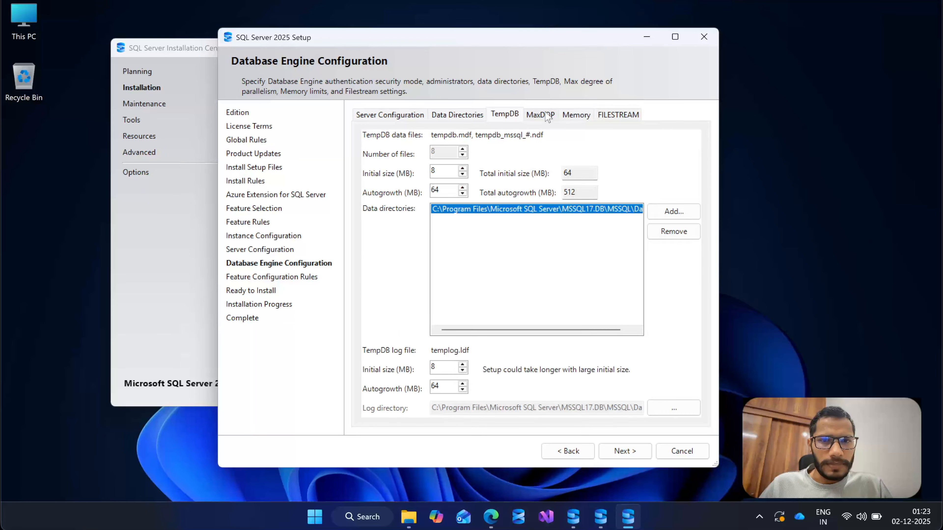
click(546, 117)
click(576, 115)
click(617, 115)
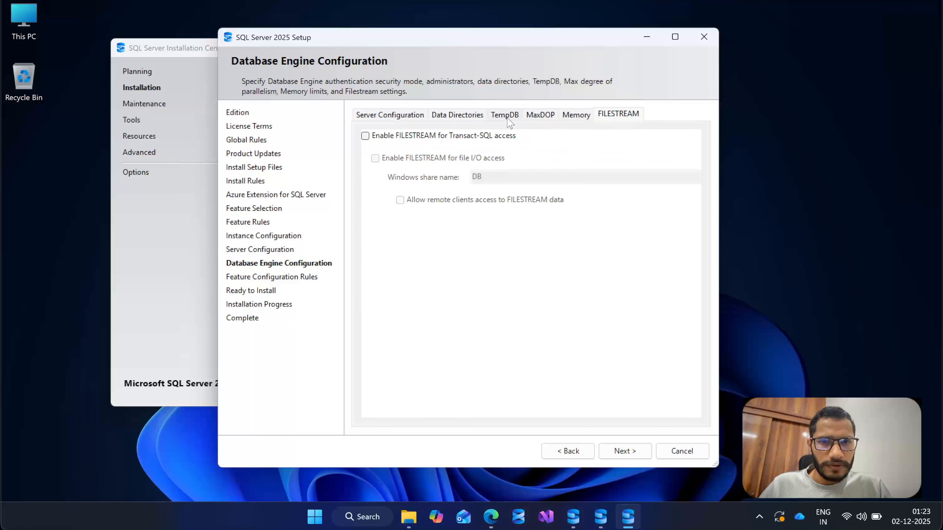
click(576, 116)
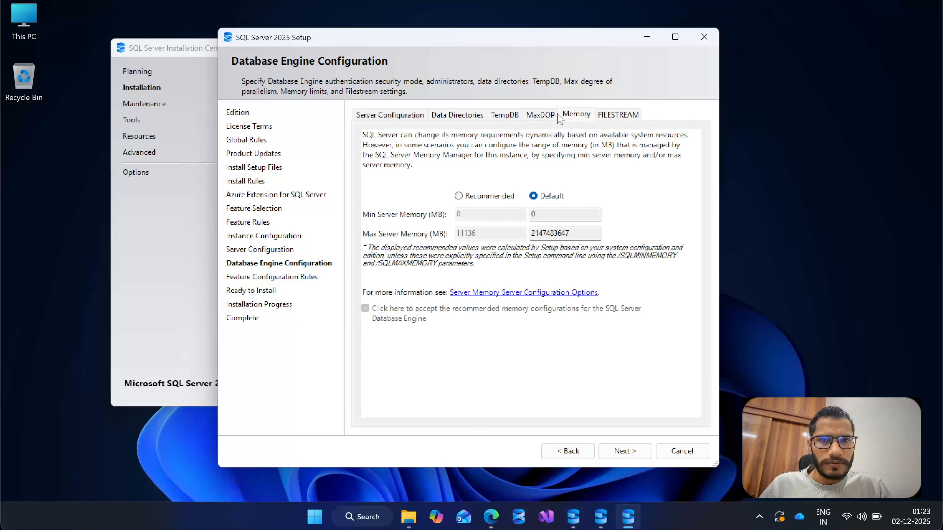
click(545, 118)
click(503, 116)
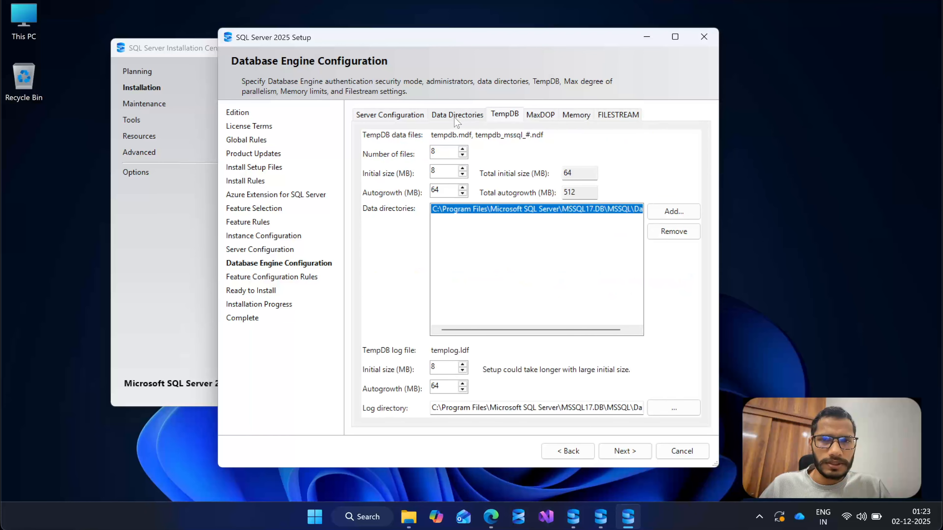
click(456, 116)
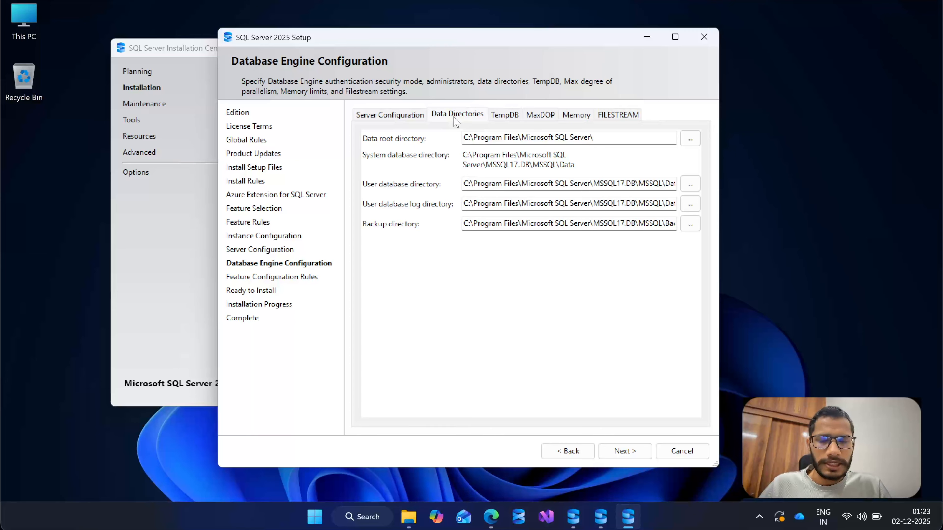
click(403, 115)
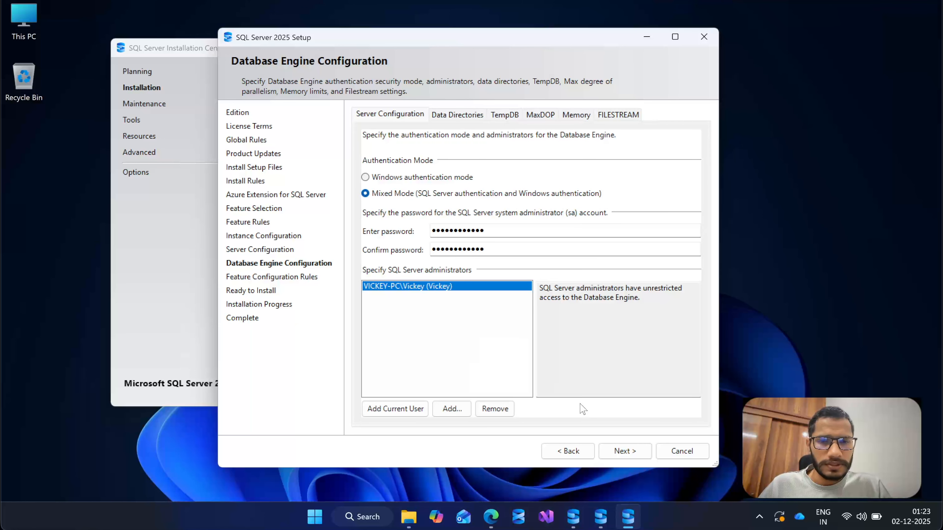
Continue to the Ready to Install summary, review the listed configuration and start the installation.
click(625, 450)
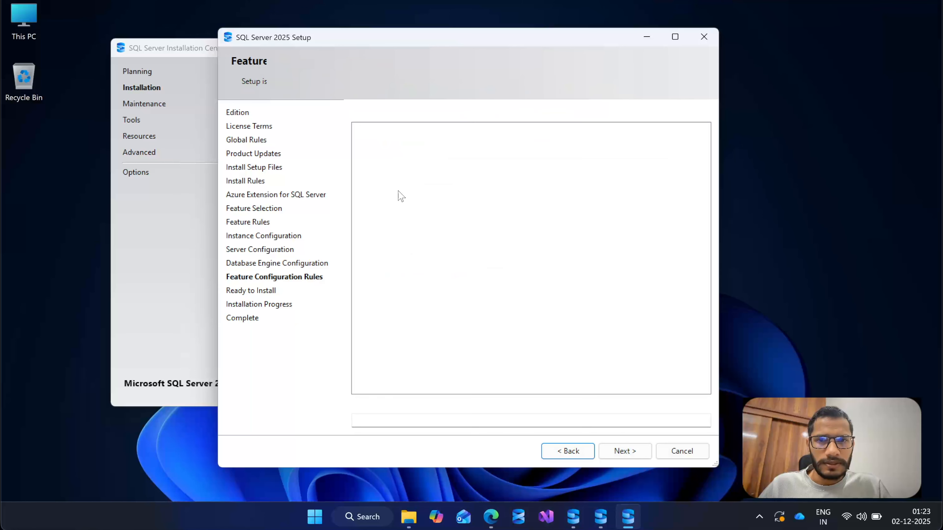
scroll(479, 243, down, 5)
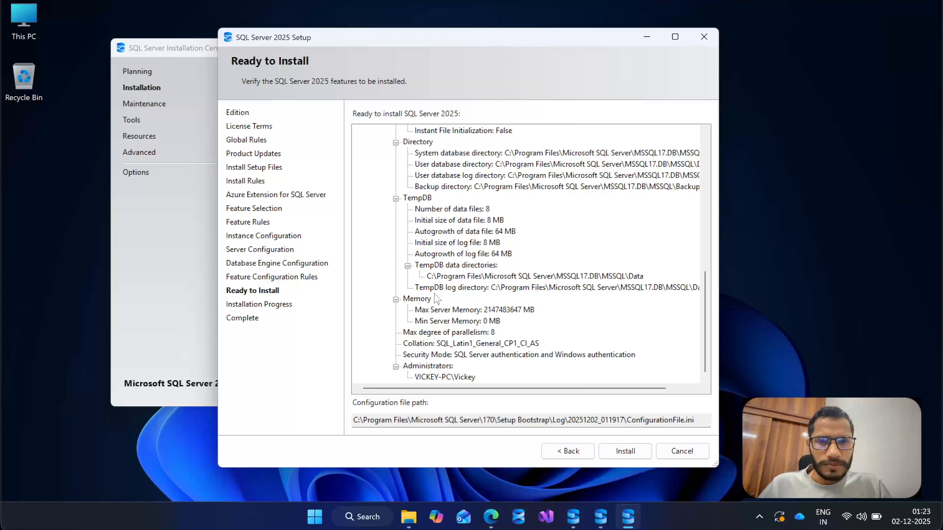
scroll(522, 240, up, 5)
scroll(522, 239, up, 1)
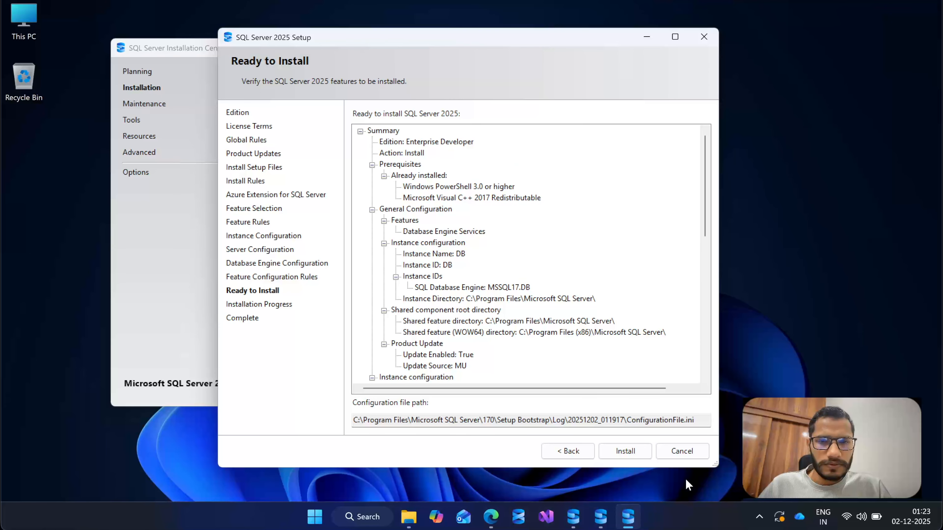
click(634, 455)
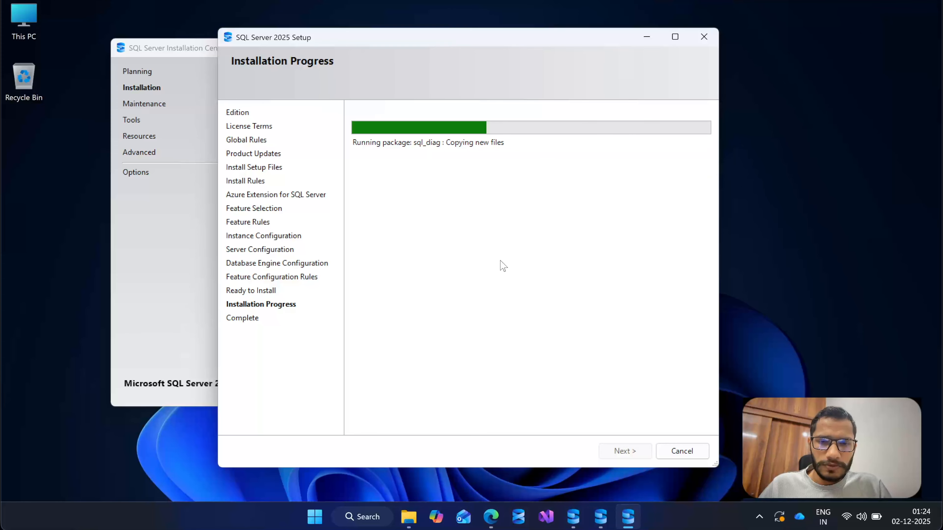
Switch to Microsoft Edge, search the web for ssms in a new tab and open Microsoft Learn's Install SQL Server Management Studio page.
click(491, 516)
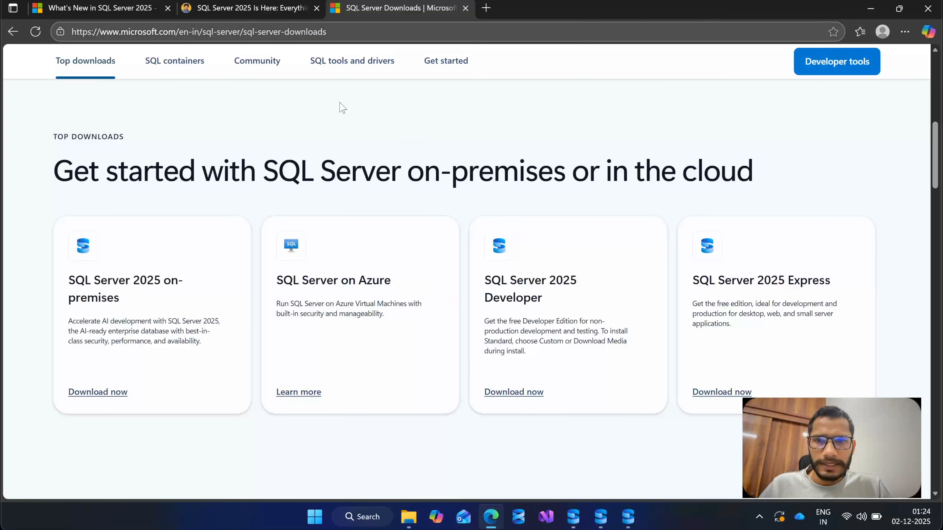
click(486, 8)
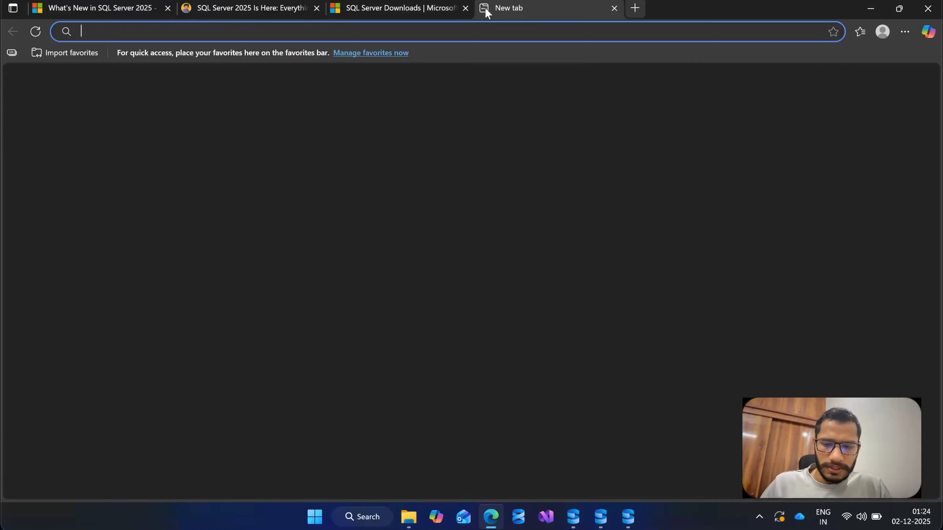
text(ssms)
key(Return)
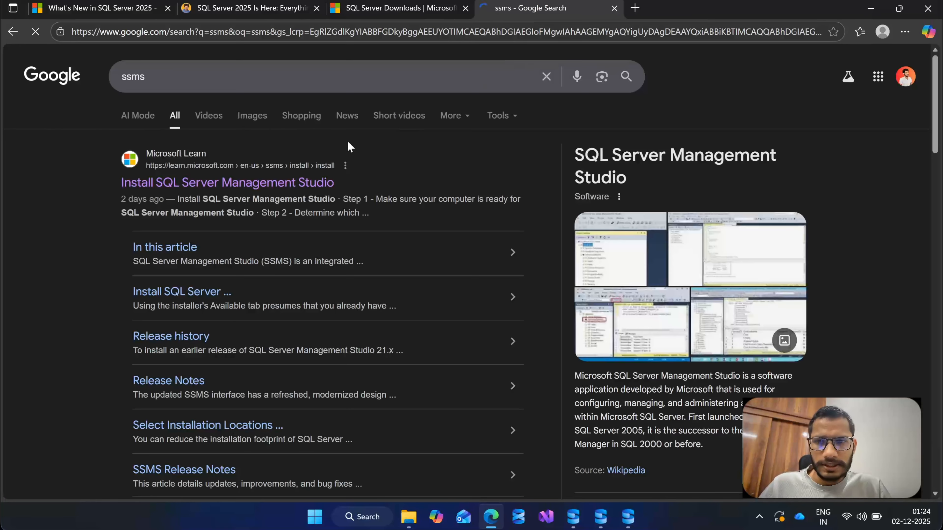
click(226, 183)
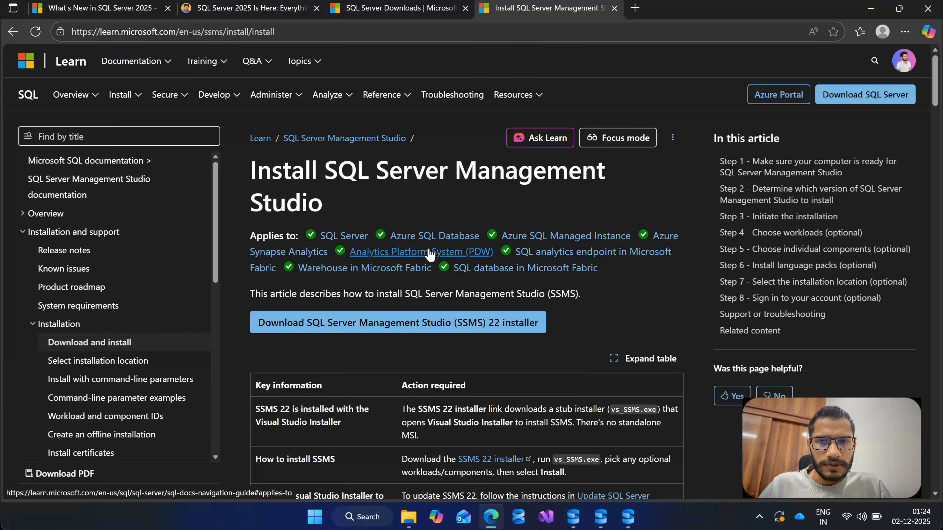
Review the supported products, download the SSMS 22 installer vs_SSMS.exe and minimize the browser.
scroll(481, 263, down, 3)
scroll(481, 263, up, 2)
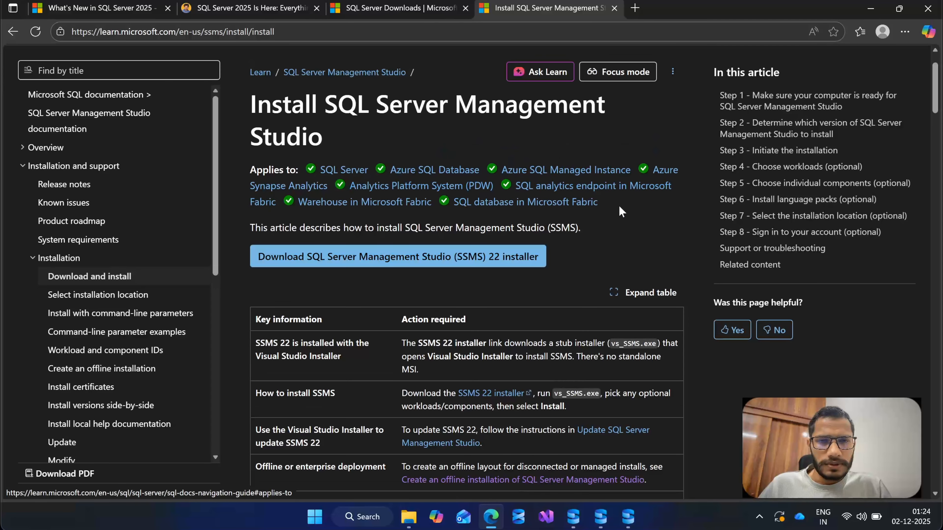
drag(619, 207, 258, 167)
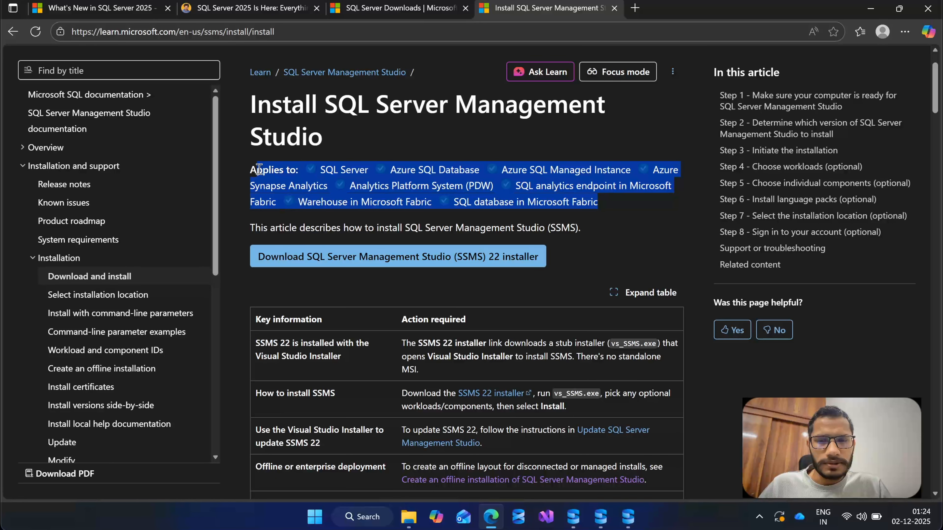
click(618, 263)
scroll(618, 262, down, 2)
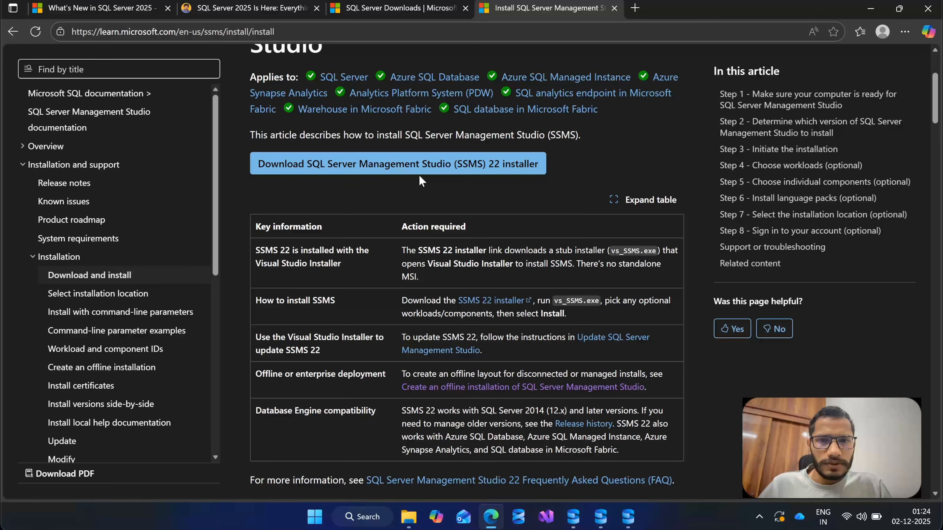
click(353, 171)
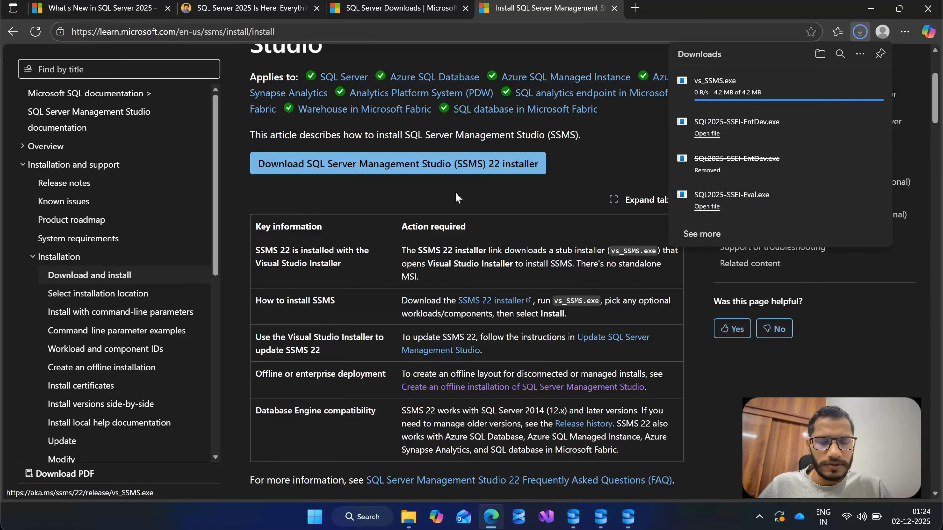
scroll(431, 265, down, 7)
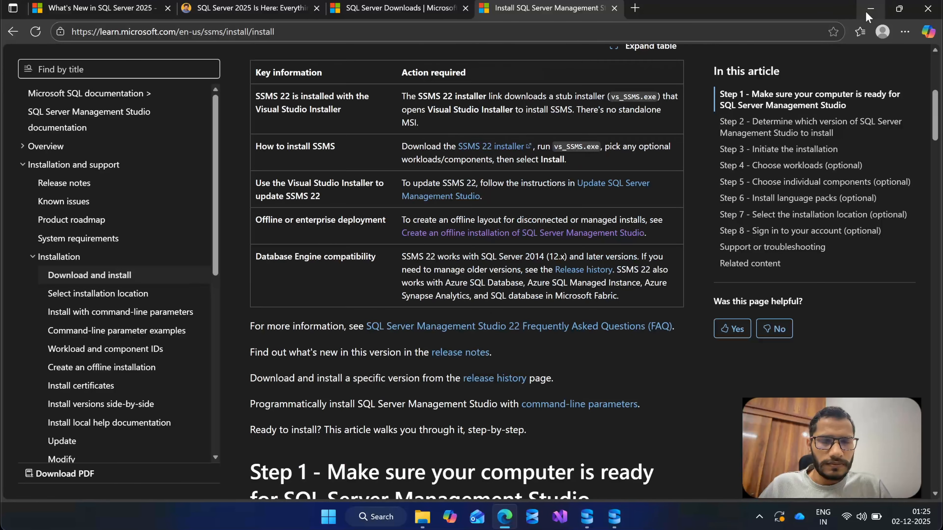
click(867, 15)
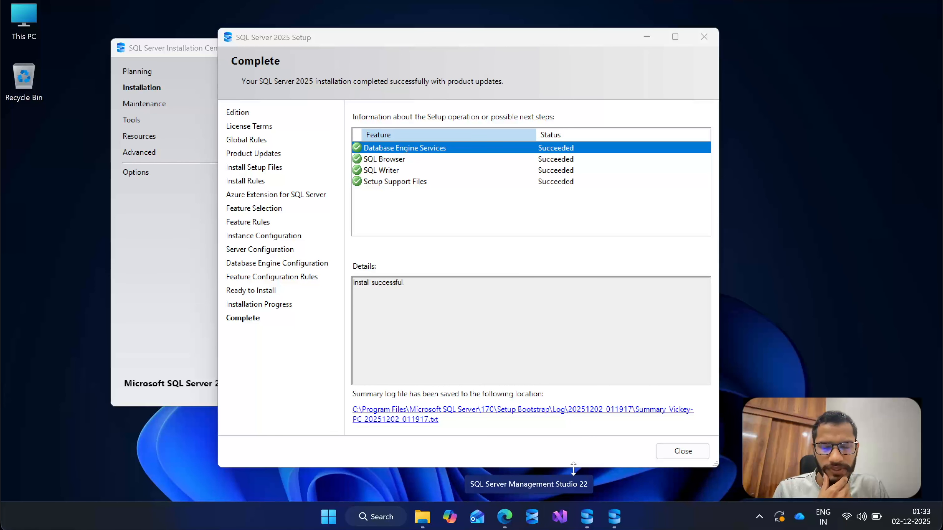
Check the feature results on the Complete page, then close the SQL Server Installation Center and the finished setup wizard.
click(570, 327)
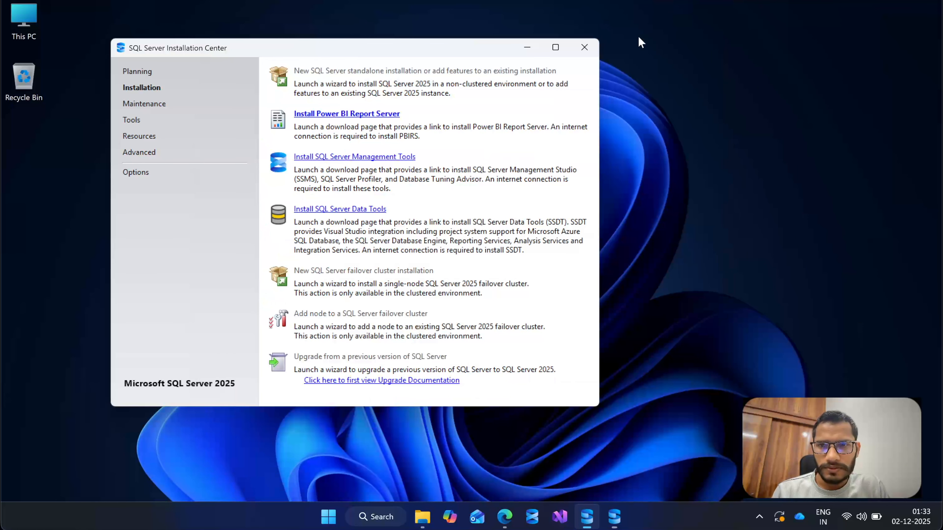
click(646, 37)
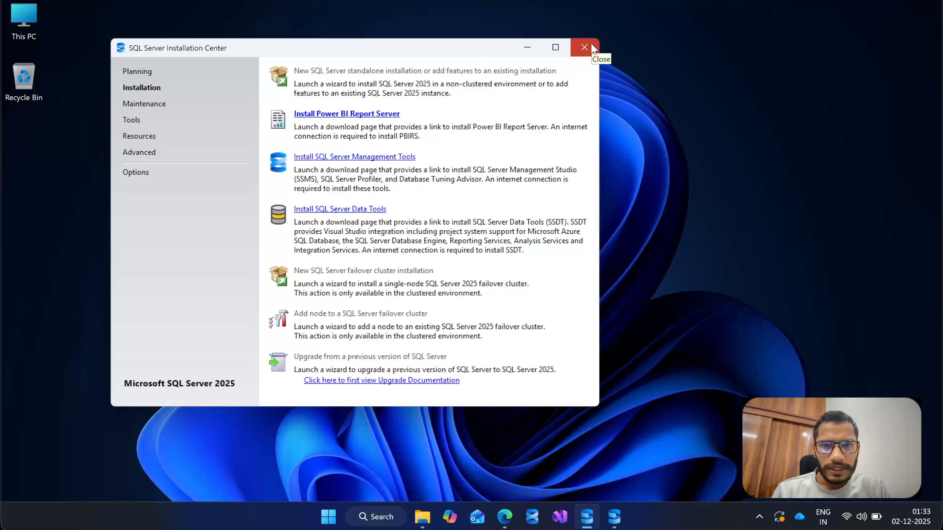
click(584, 47)
click(602, 515)
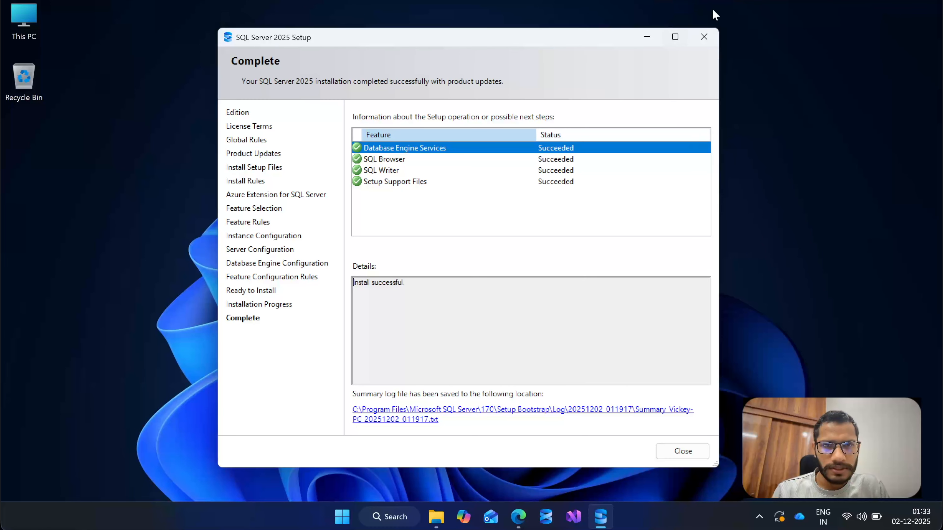
click(665, 450)
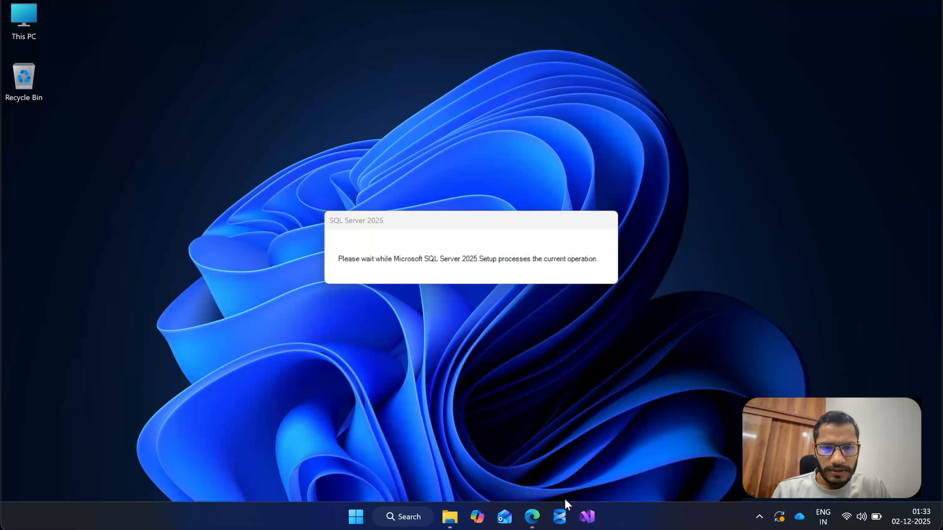
Launch SQL Server Management Studio 22 and try to connect with Windows Authentication using only the computer name as server name.
click(560, 515)
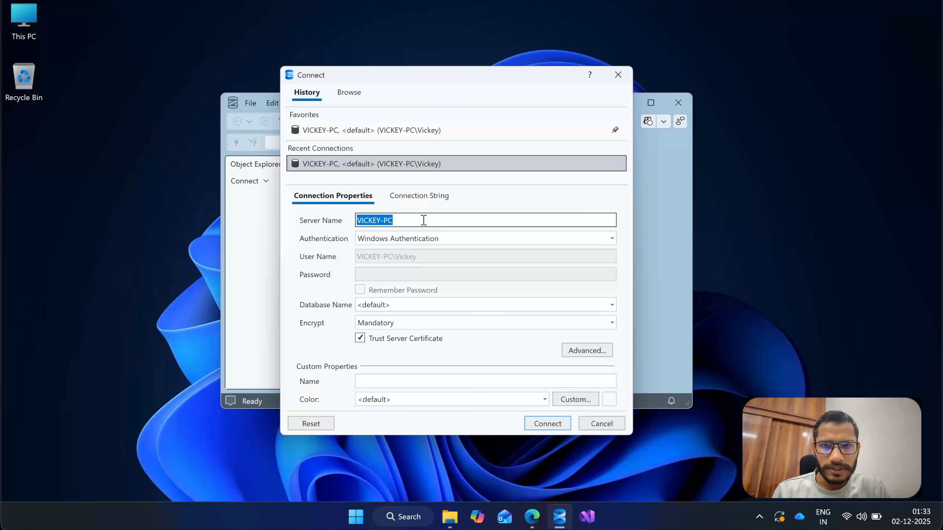
click(406, 220)
drag(406, 221, 360, 219)
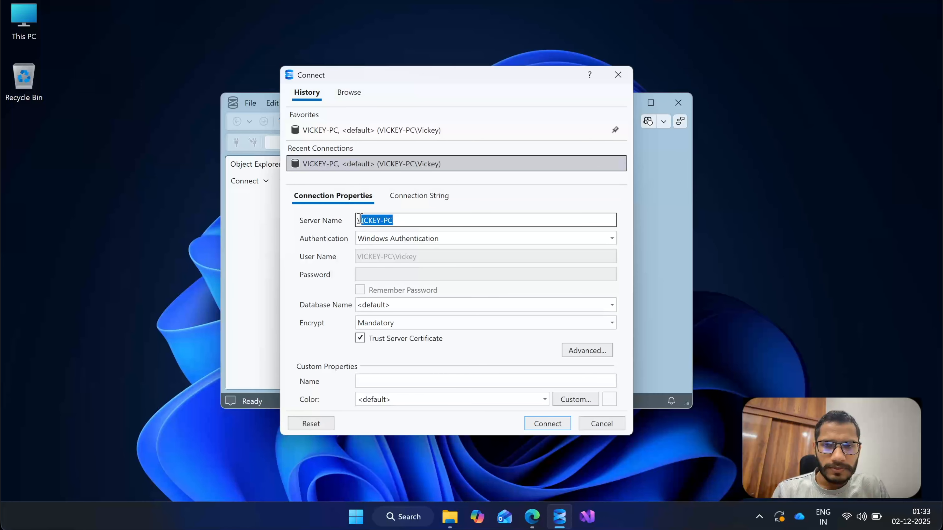
click(407, 221)
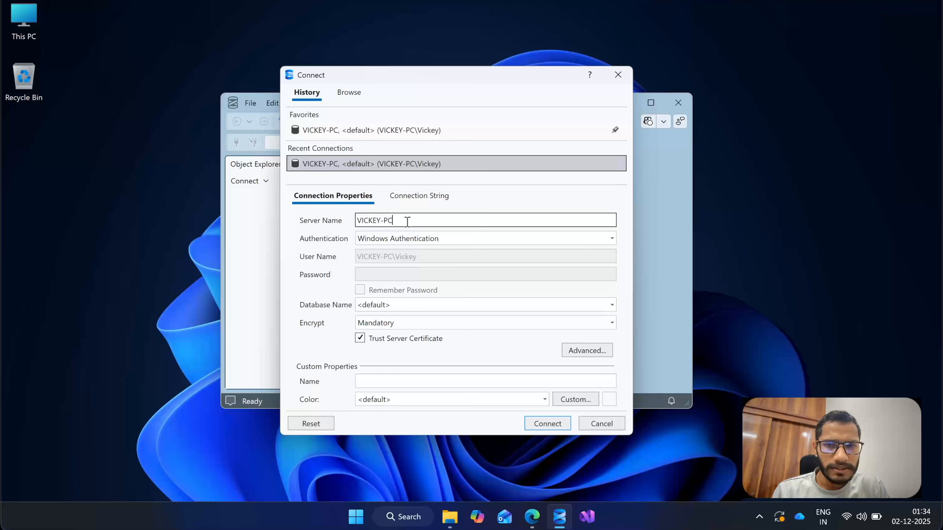
shift+click(372, 227)
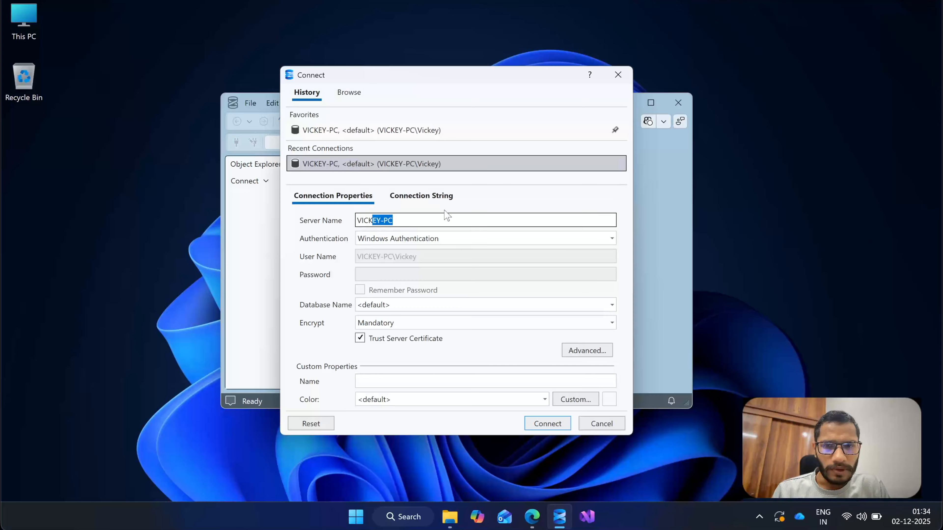
drag(402, 220, 347, 224)
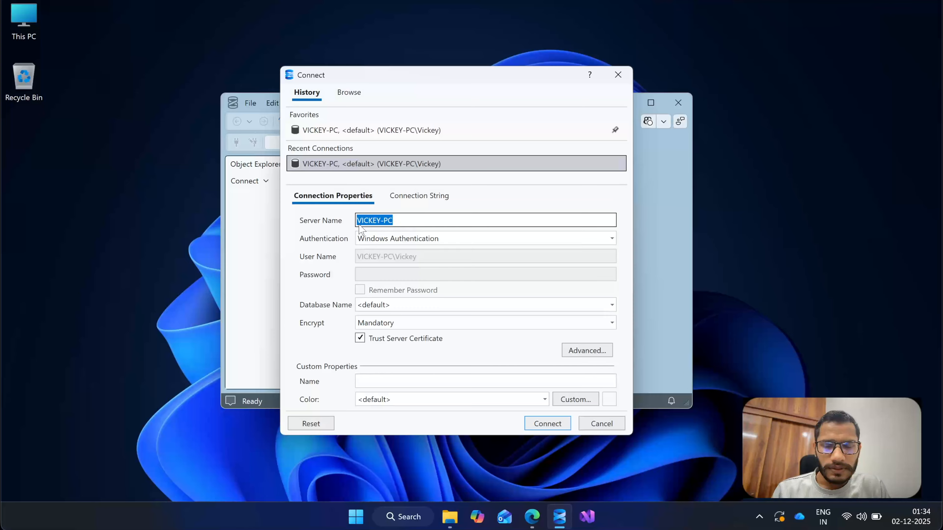
click(404, 221)
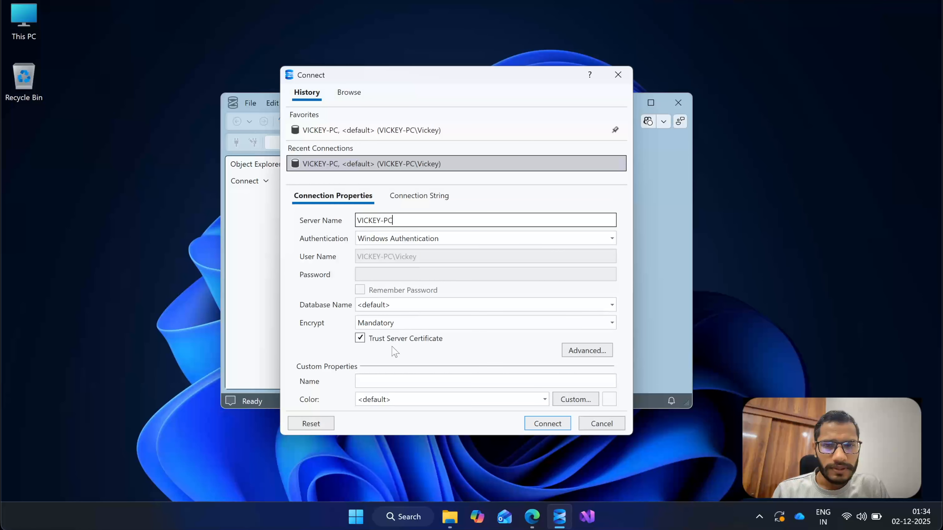
click(546, 426)
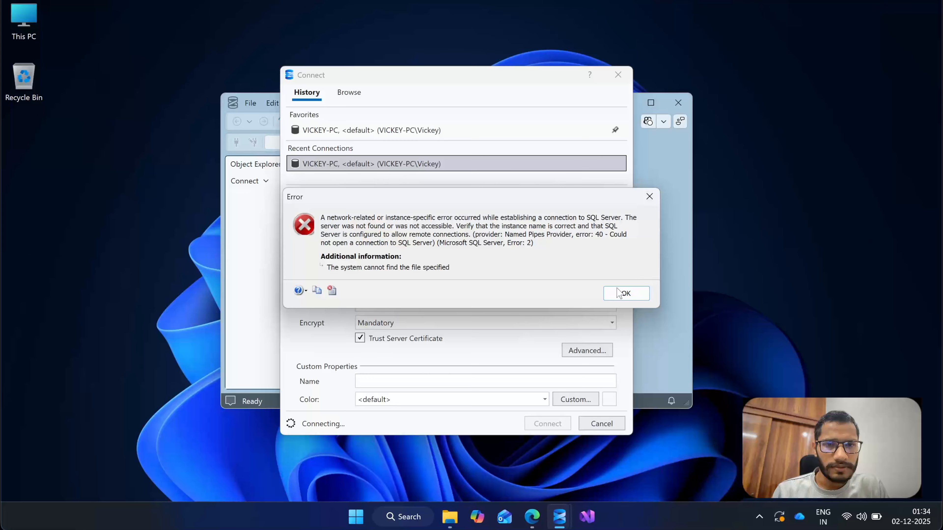
click(627, 296)
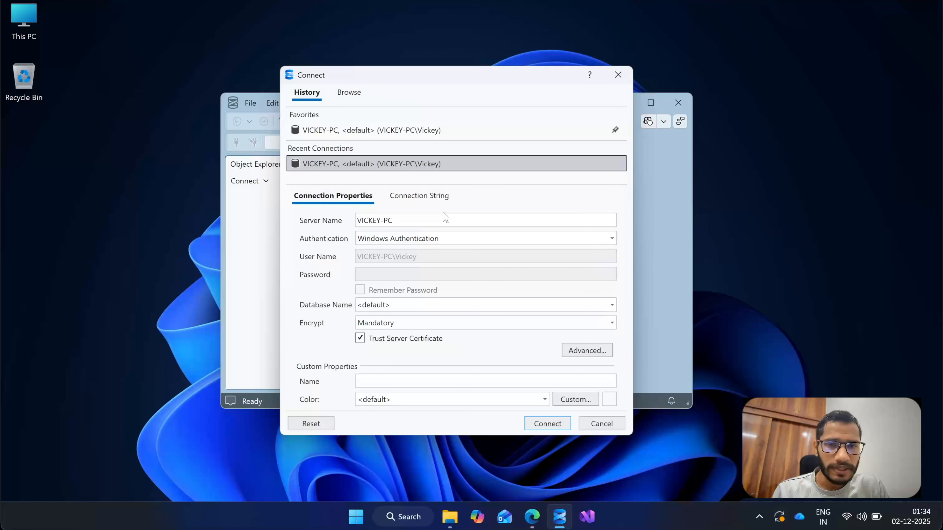
Append \DB to the computer name in the server name and connect to that named instance with Windows Authentication.
click(412, 216)
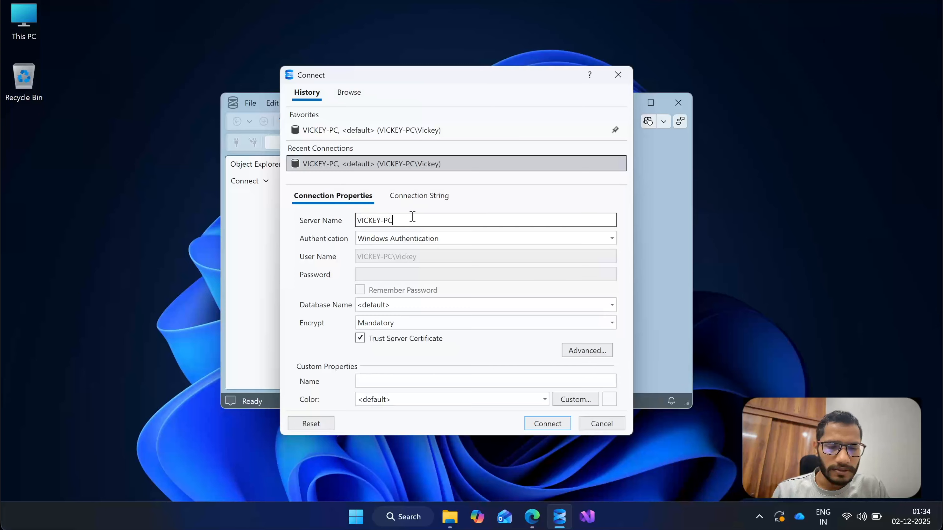
text(\DB)
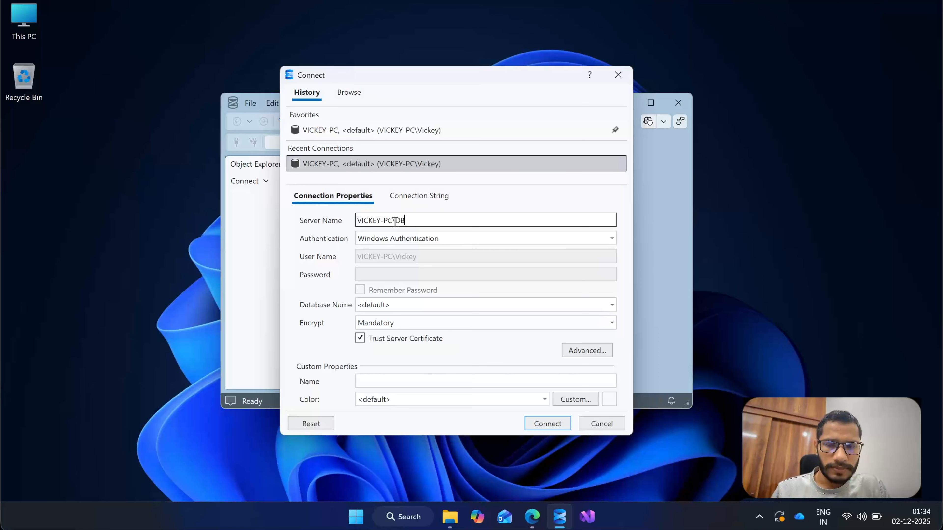
drag(396, 221, 349, 224)
click(428, 216)
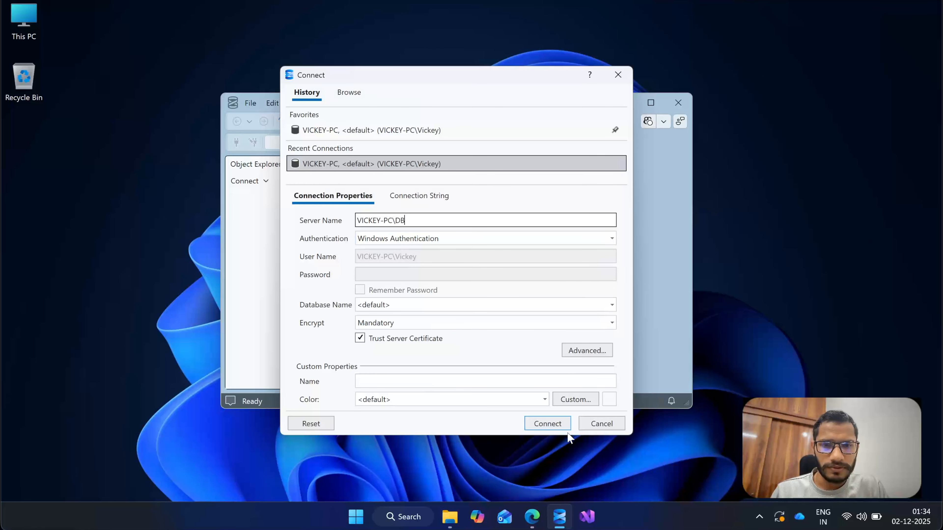
click(548, 424)
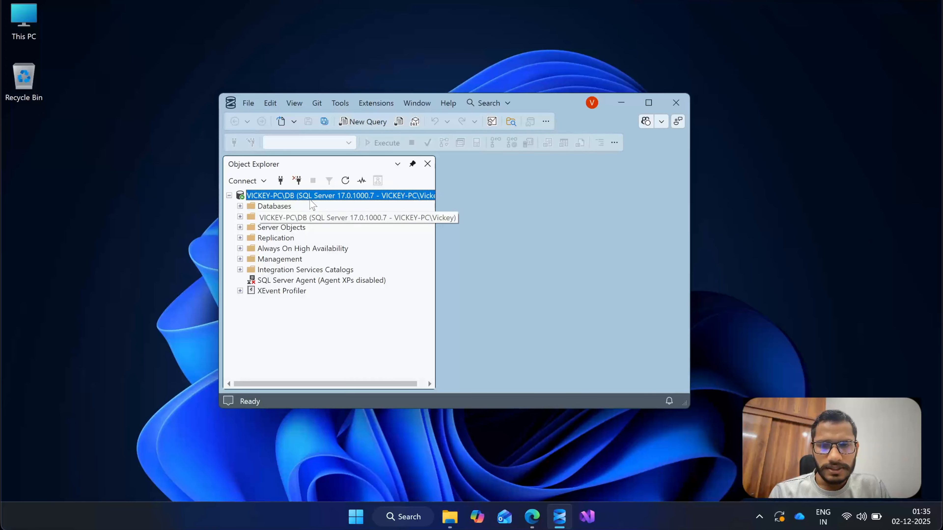
Examine the Databases folder and its system databases in Object Explorer, collapsing both folders again.
click(240, 206)
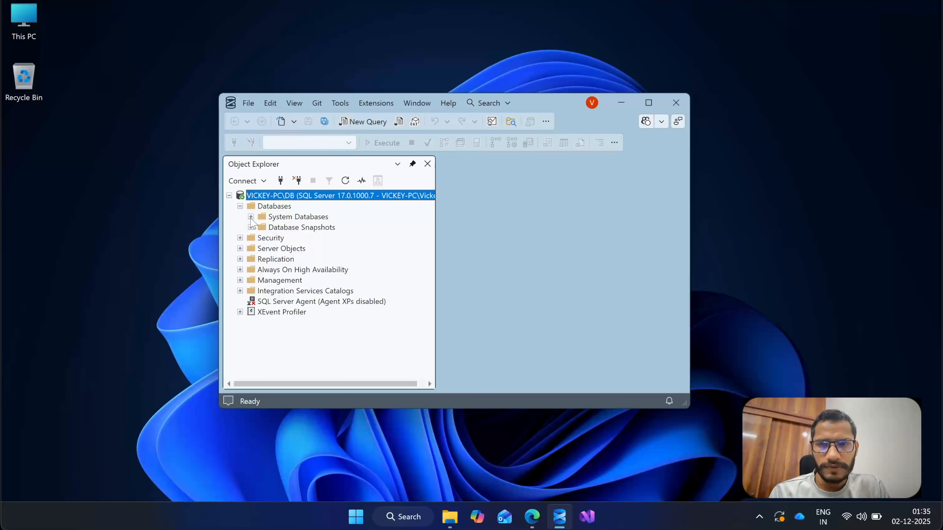
click(251, 217)
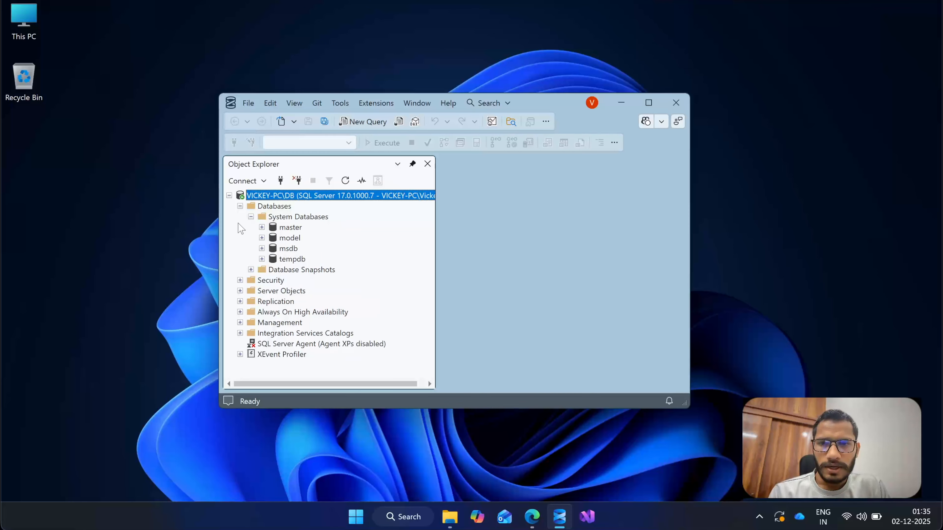
click(251, 217)
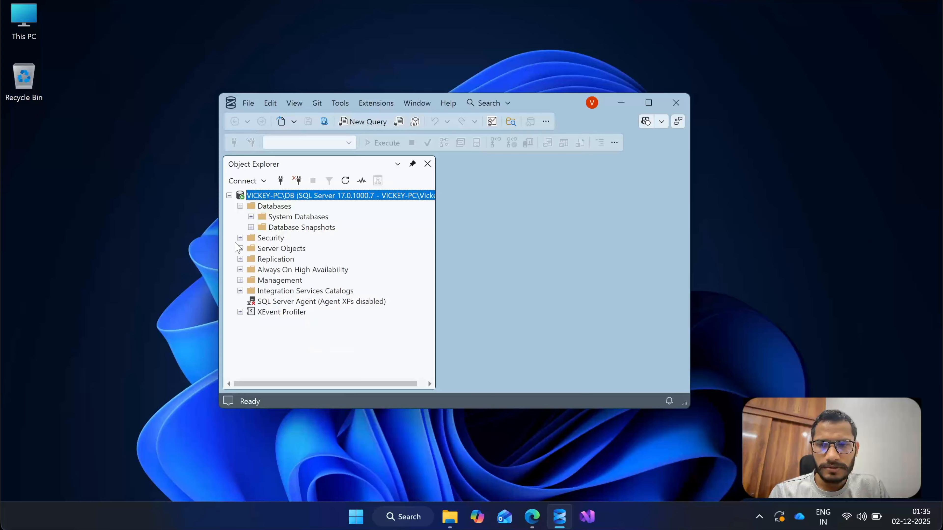
click(241, 206)
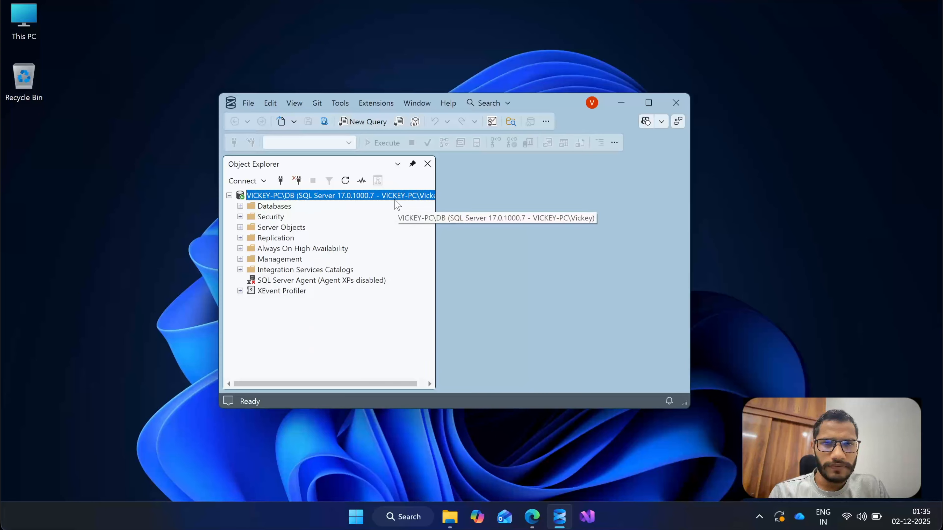
Maximize the window with a wider Object Explorer and open a new query on the connected DB instance.
click(648, 102)
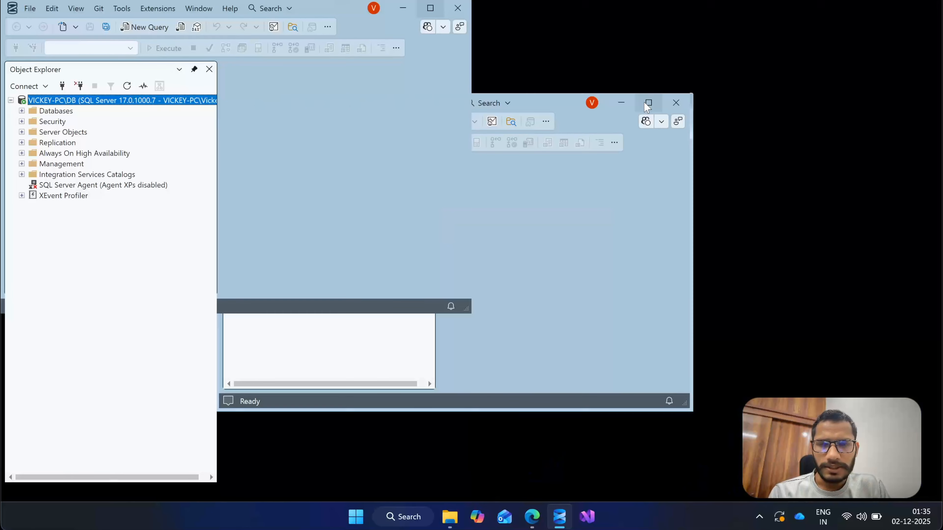
drag(216, 205, 290, 193)
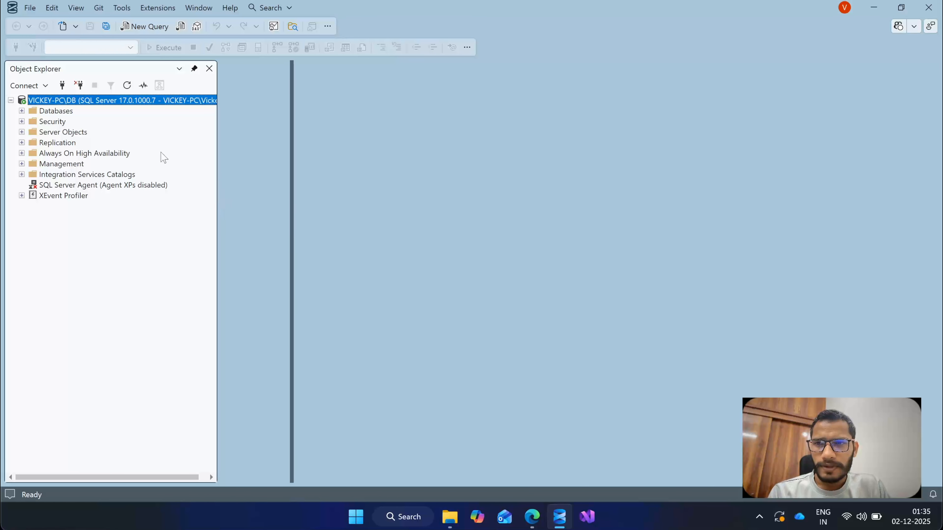
right_click(169, 105)
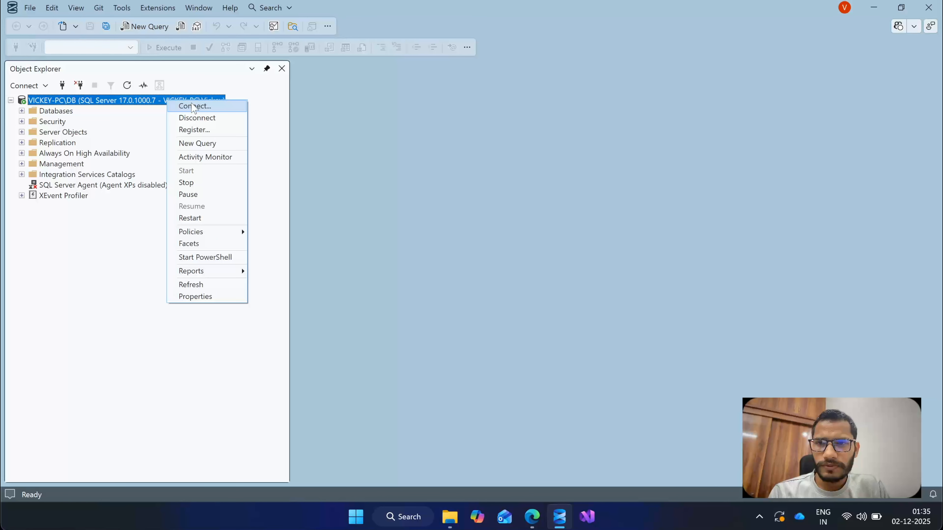
click(205, 143)
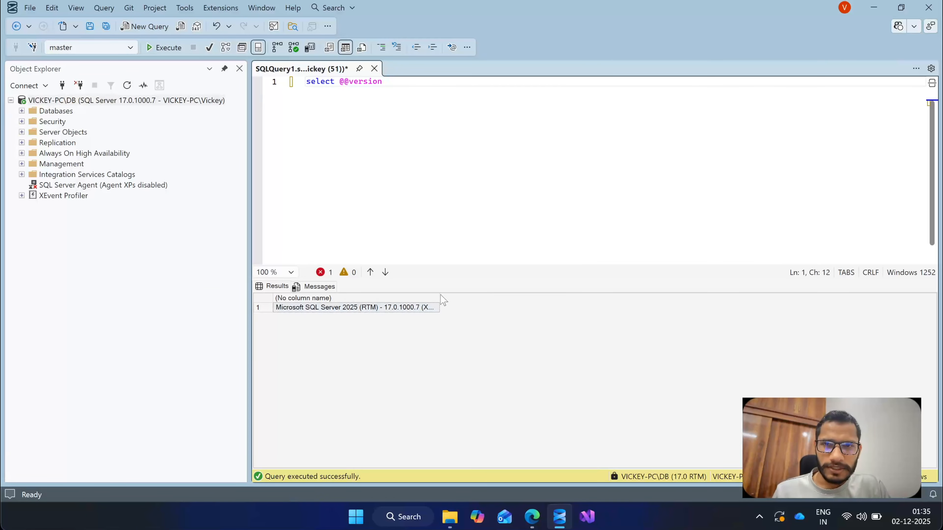
click(437, 307)
drag(437, 301, 939, 300)
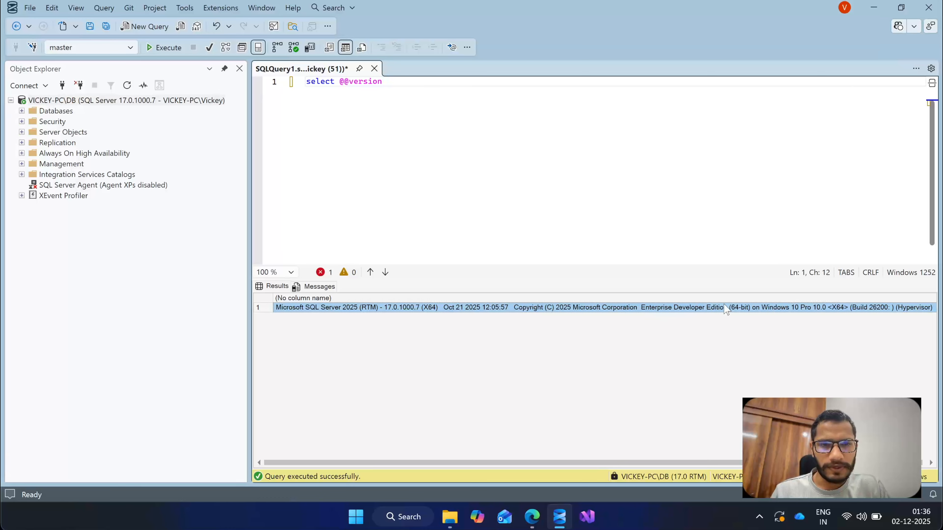
click(388, 181)
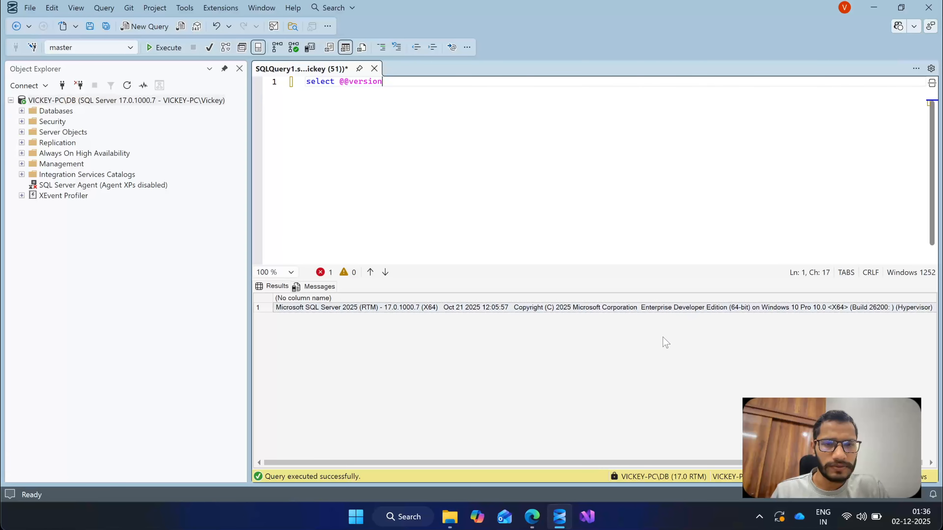
click(664, 345)
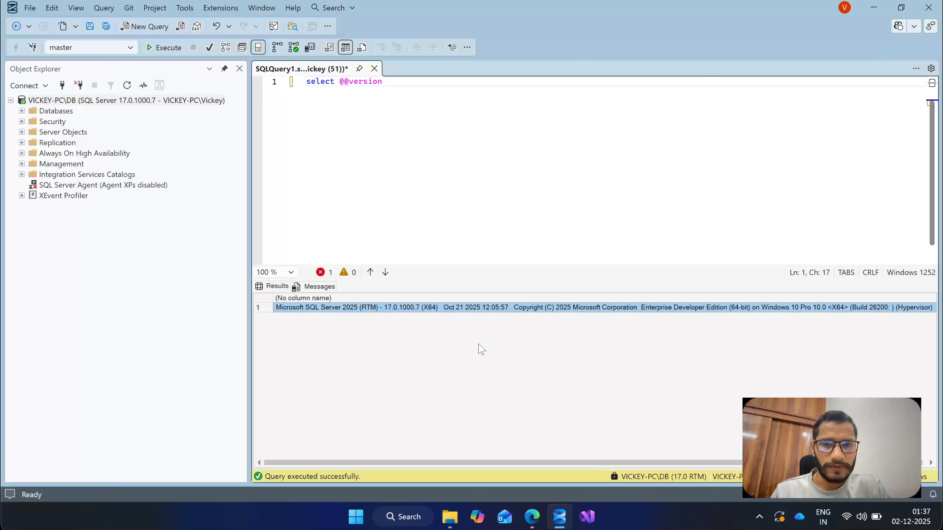
click(530, 186)
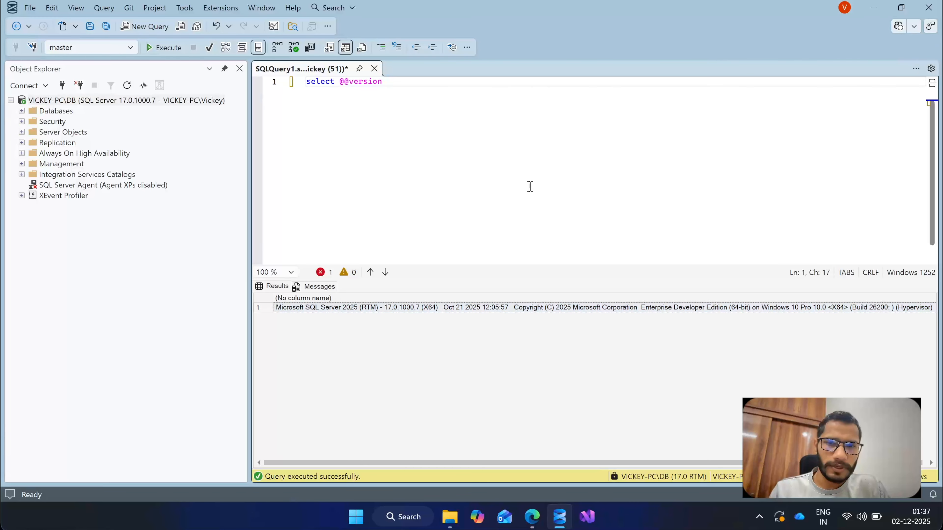